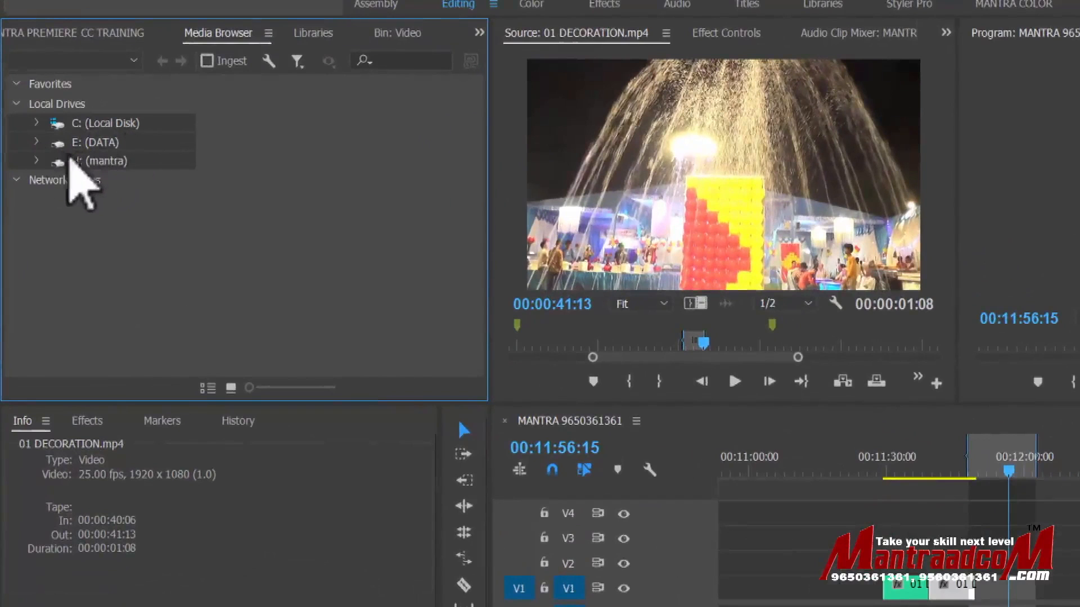
- Browse the E: drive in Media Browser through MANTRA TUTORIAL and EDIUS PRO 8 to the edius pro 8 Expo WOL folder
double_click(72, 144)
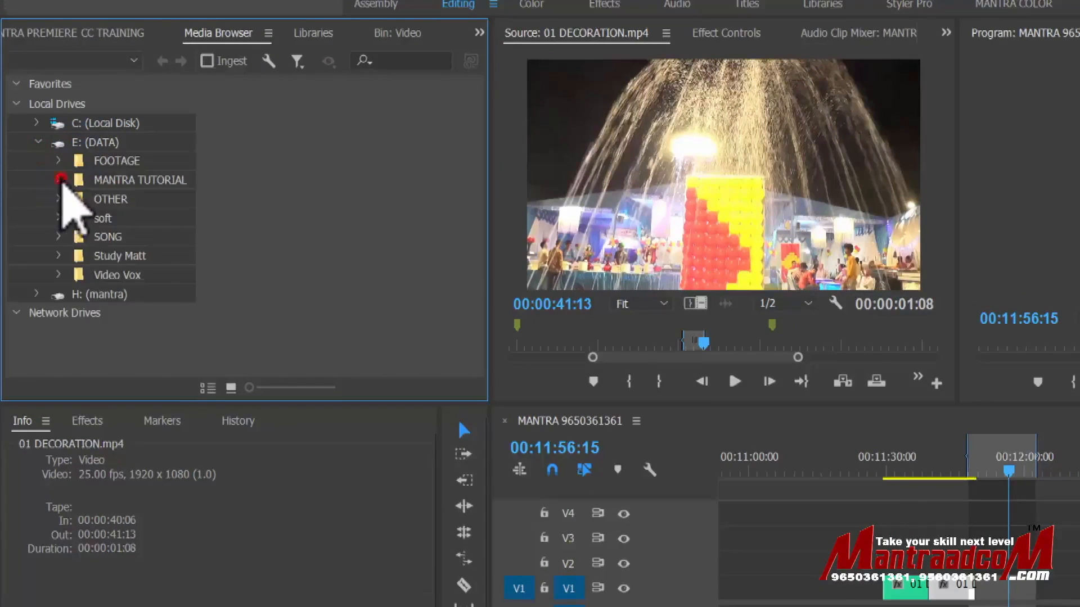
left_click(59, 180)
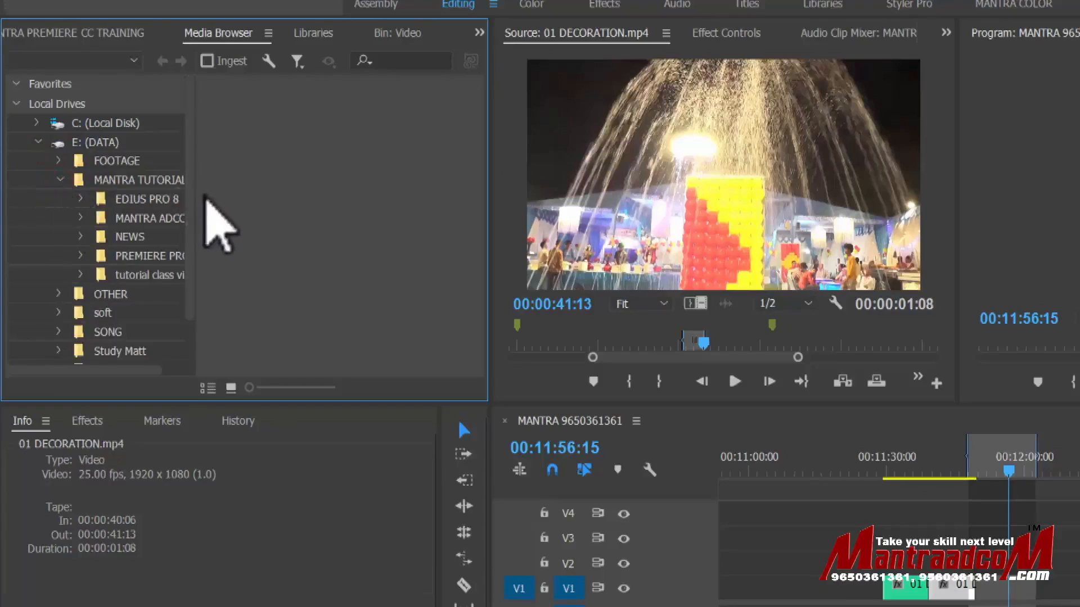
left_click_drag(194, 197, 330, 188)
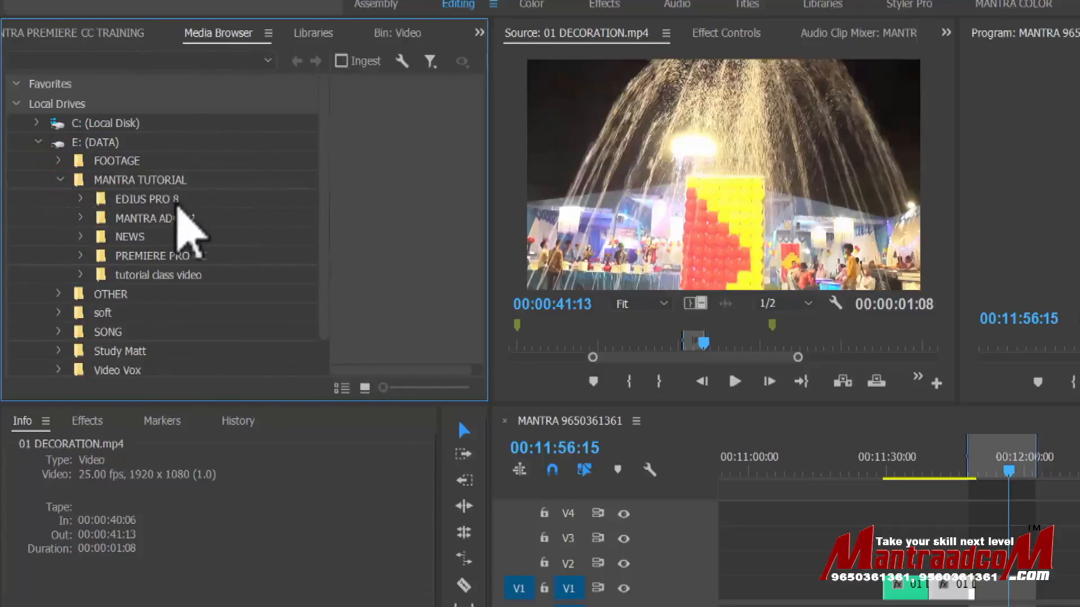
double_click(116, 199)
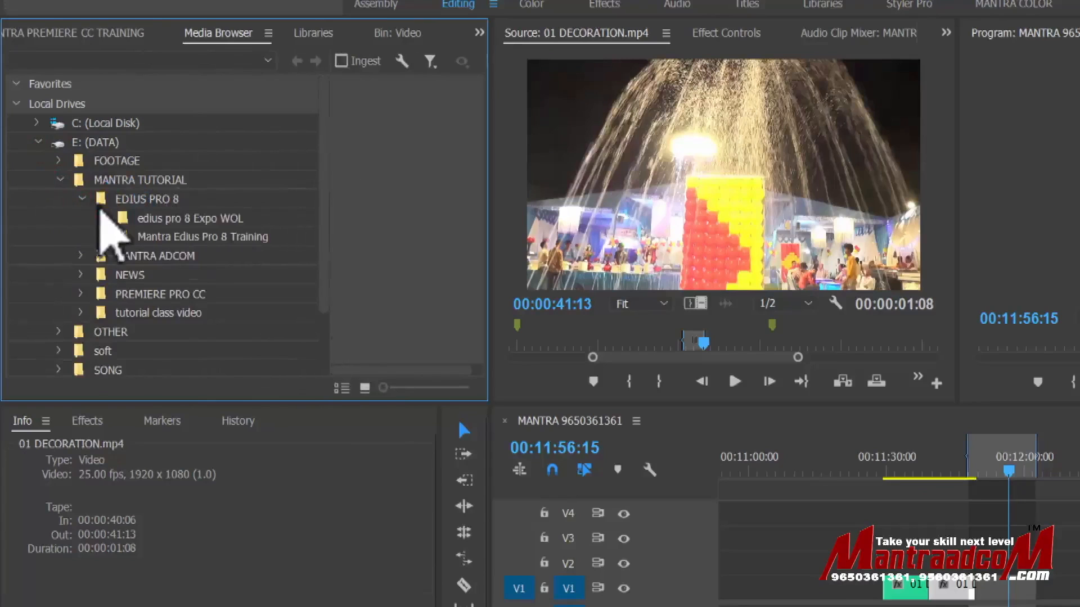
left_click(149, 220)
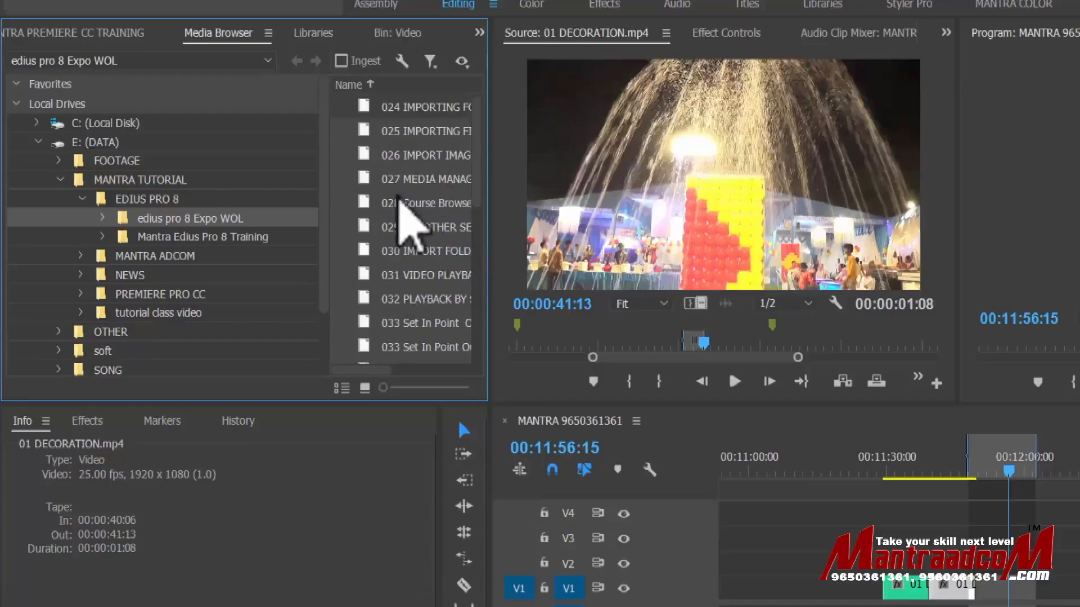
left_click(37, 142)
- Look over the Libraries, the Video bin and the clip information for 5 WELCOME.mp4
left_click(309, 40)
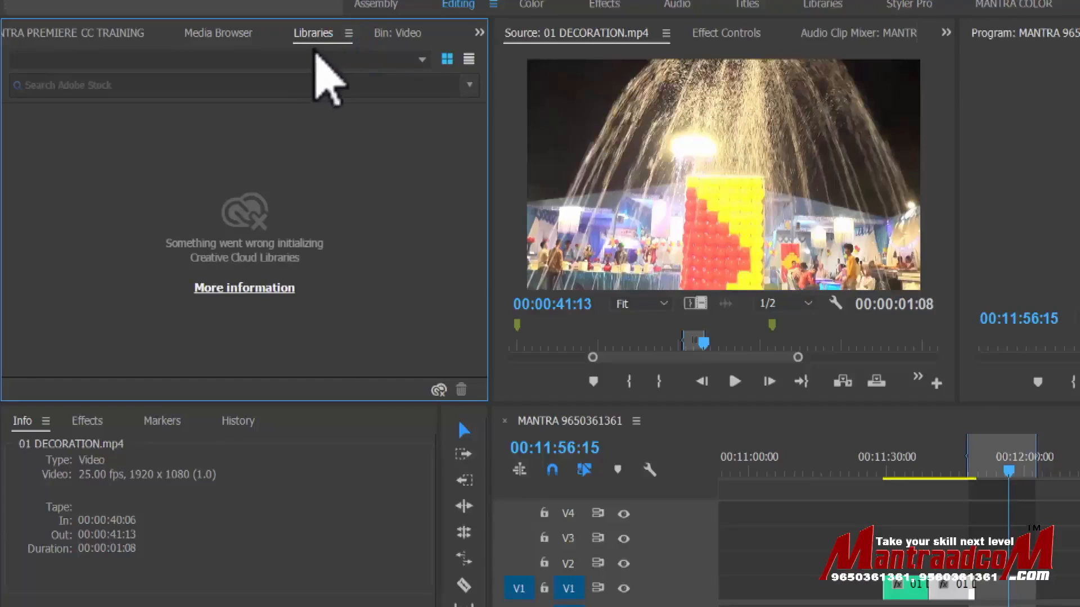
left_click(398, 35)
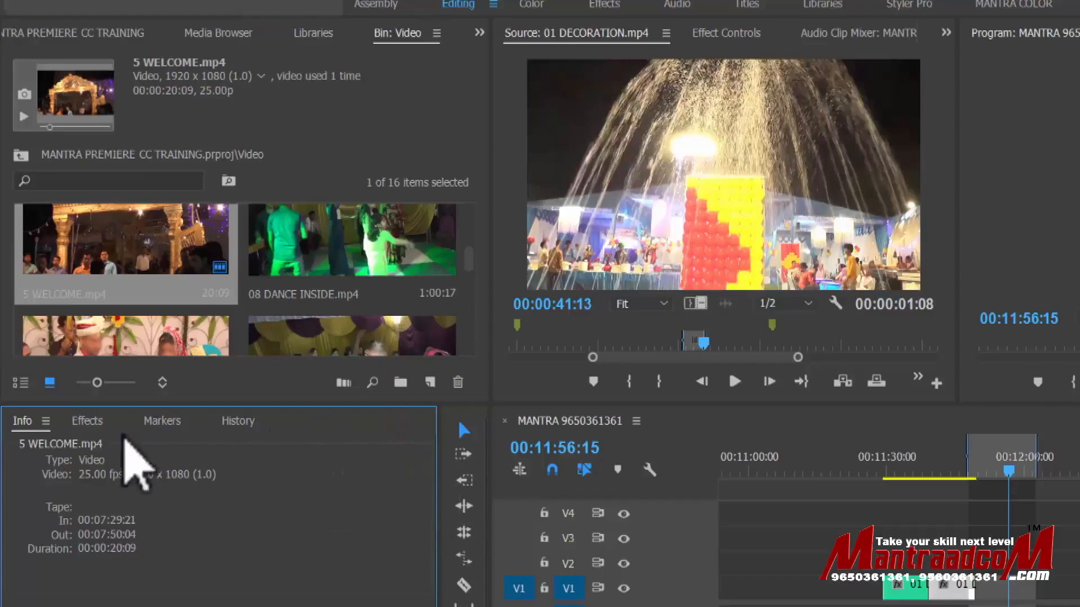
left_click(35, 421)
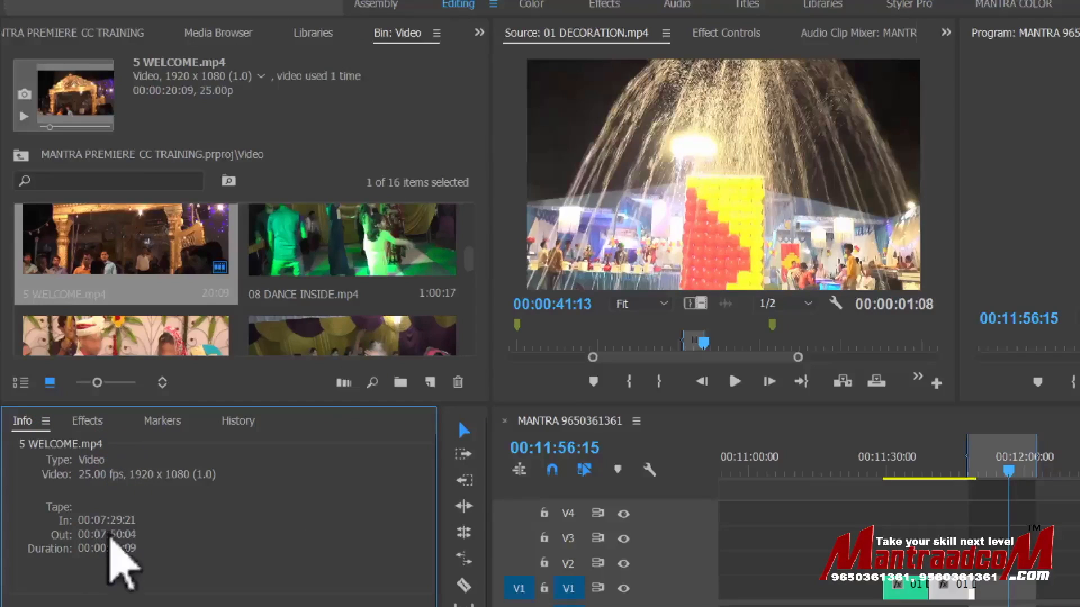
- Inspect the effect presets, including the contents of the Bevel Edges group
left_click(90, 419)
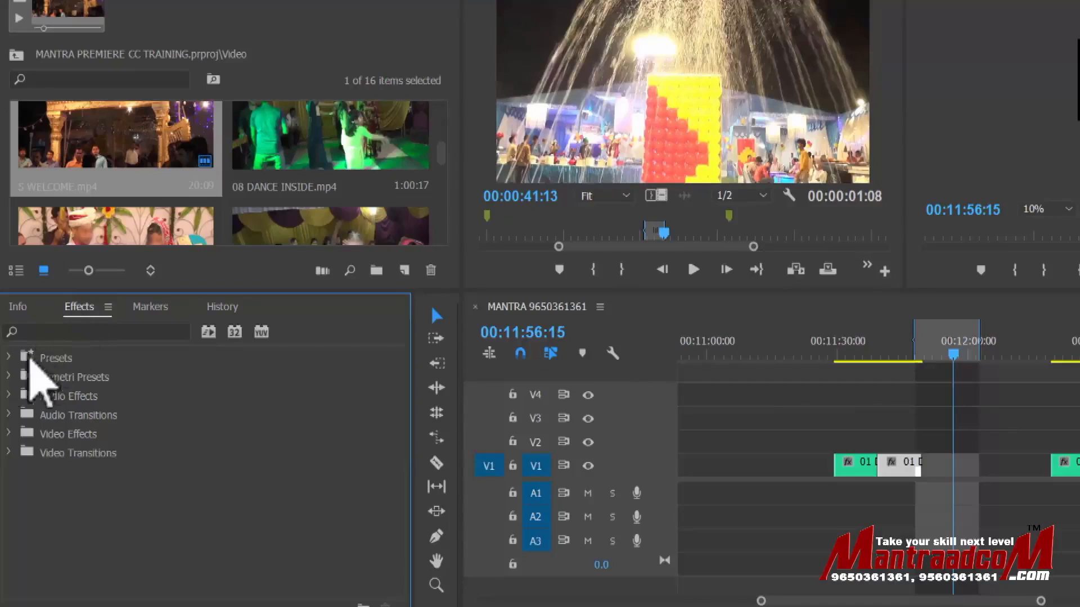
left_click(9, 357)
left_click(19, 375)
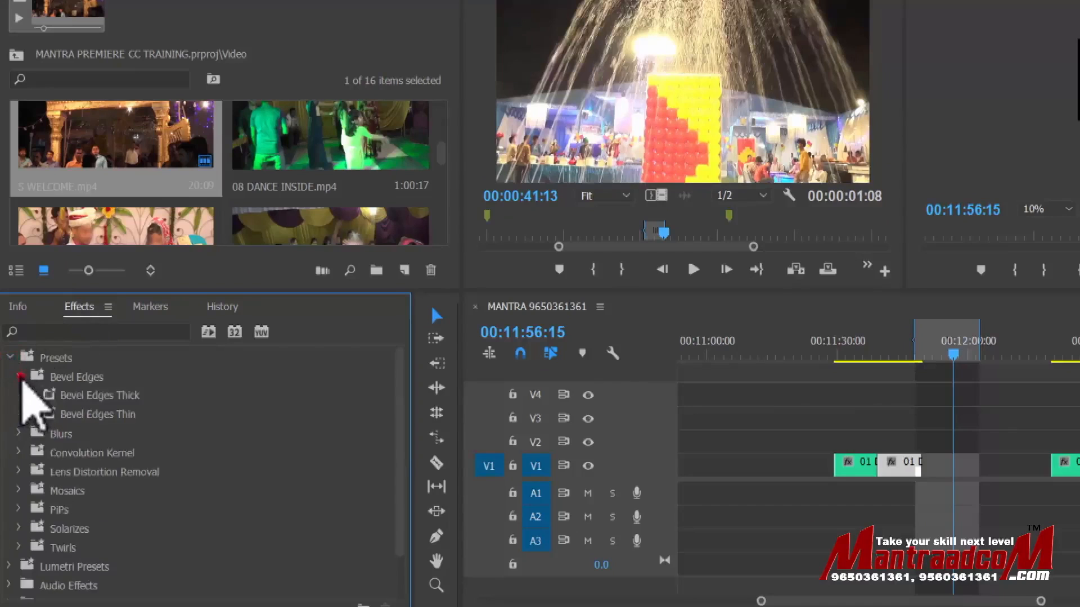
left_click(19, 375)
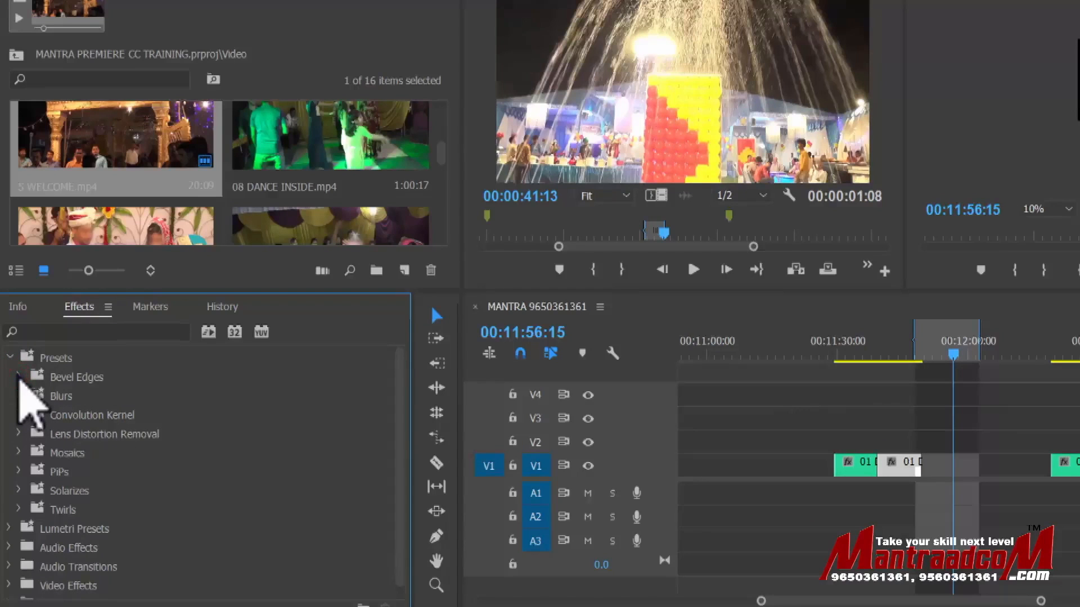
left_click_drag(401, 374, 398, 470)
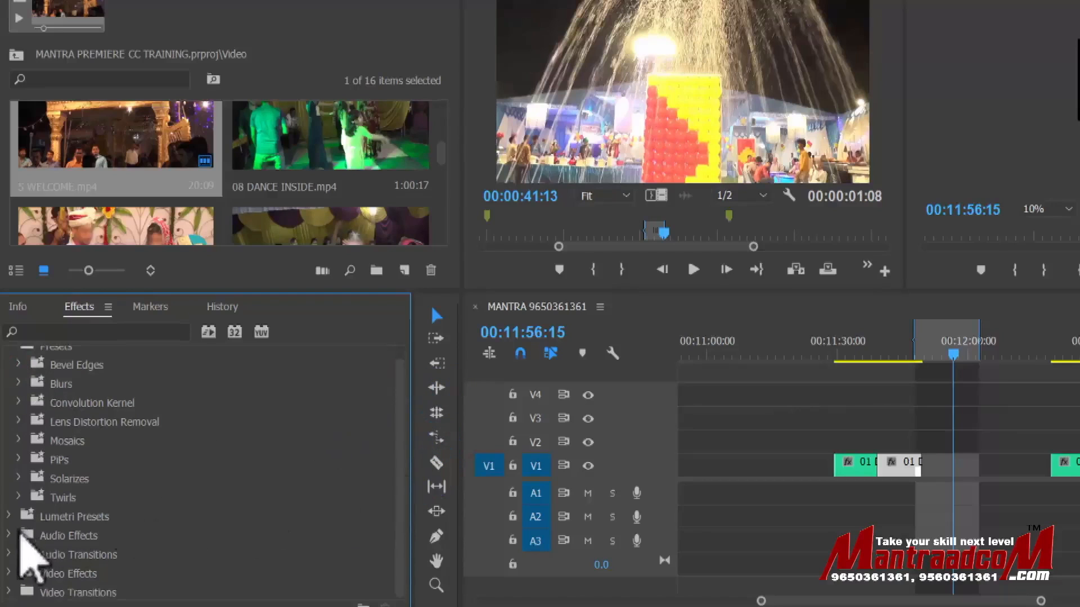
- Examine the Audio Effects list, including Adaptive Noise Reduction and the Obsolete Audio Effects group
left_click(21, 535)
scroll(144, 507, "down", 3)
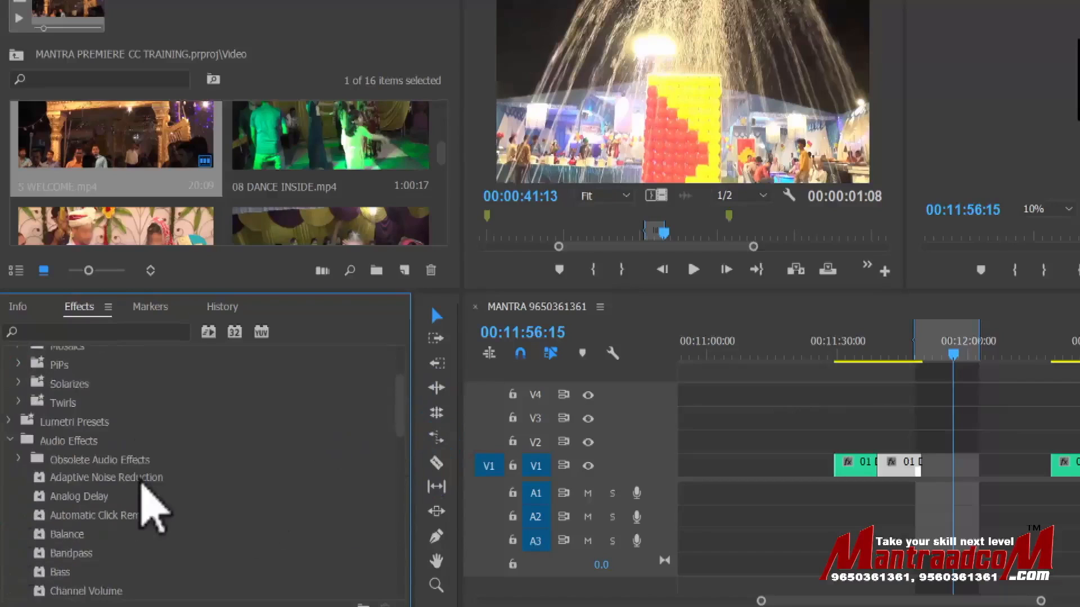
scroll(152, 509, "down", 3)
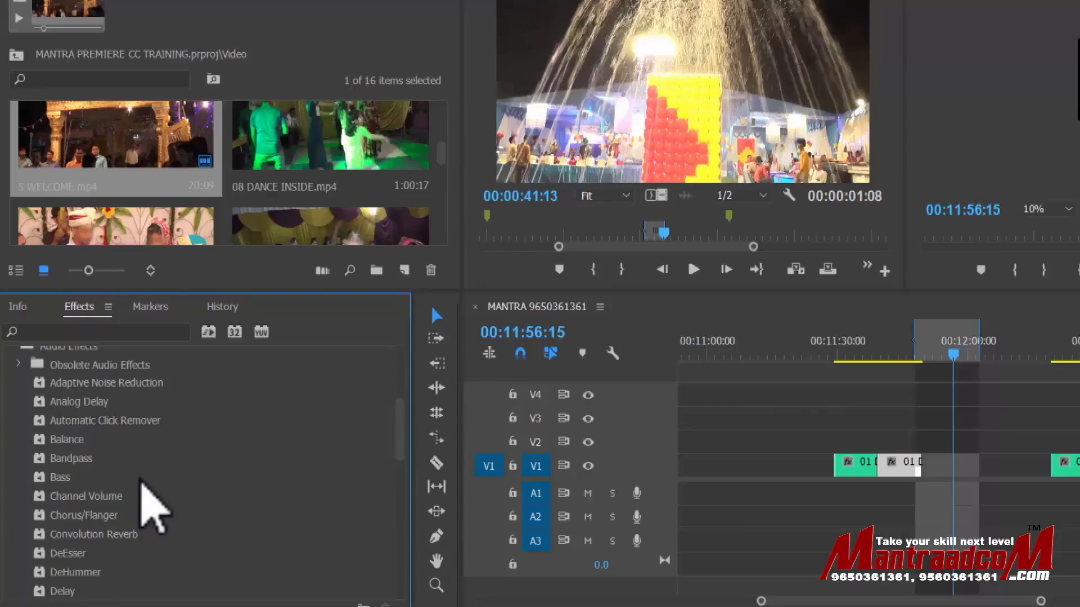
left_click(42, 383)
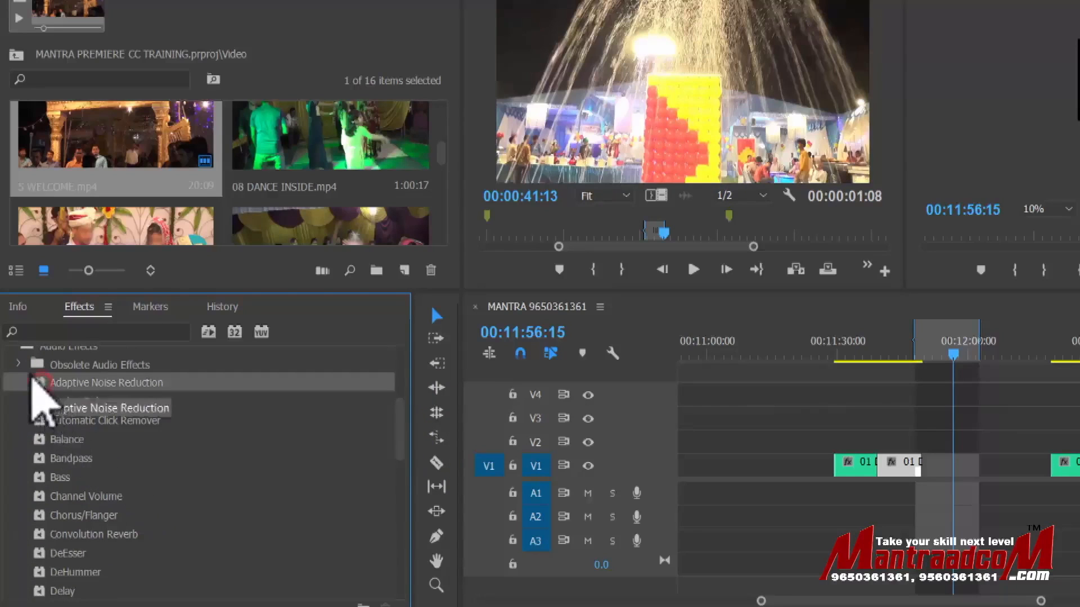
left_click(19, 364)
left_click(19, 364)
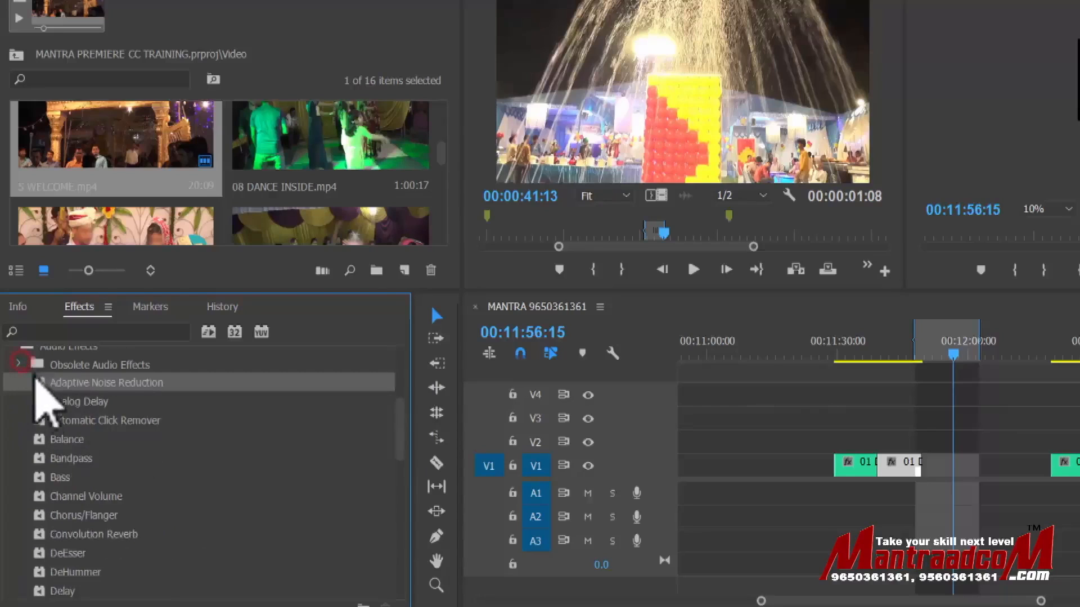
left_click(19, 364)
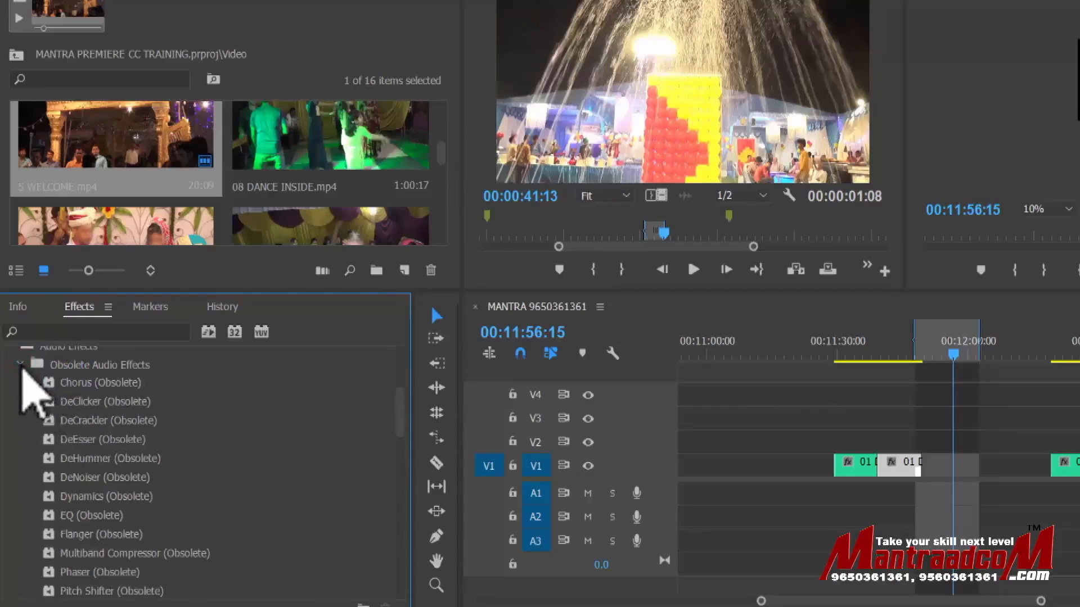
left_click(20, 364)
- Expand the Video Transitions group and look through the remaining audio effects, selecting Mastering
left_click_drag(400, 431, 387, 574)
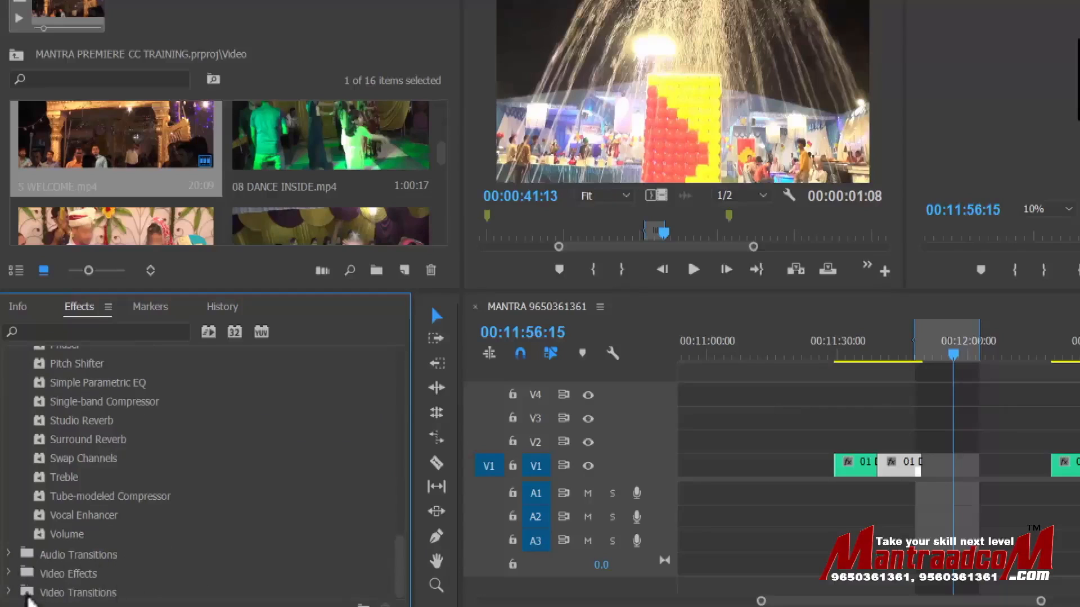
left_click(9, 592)
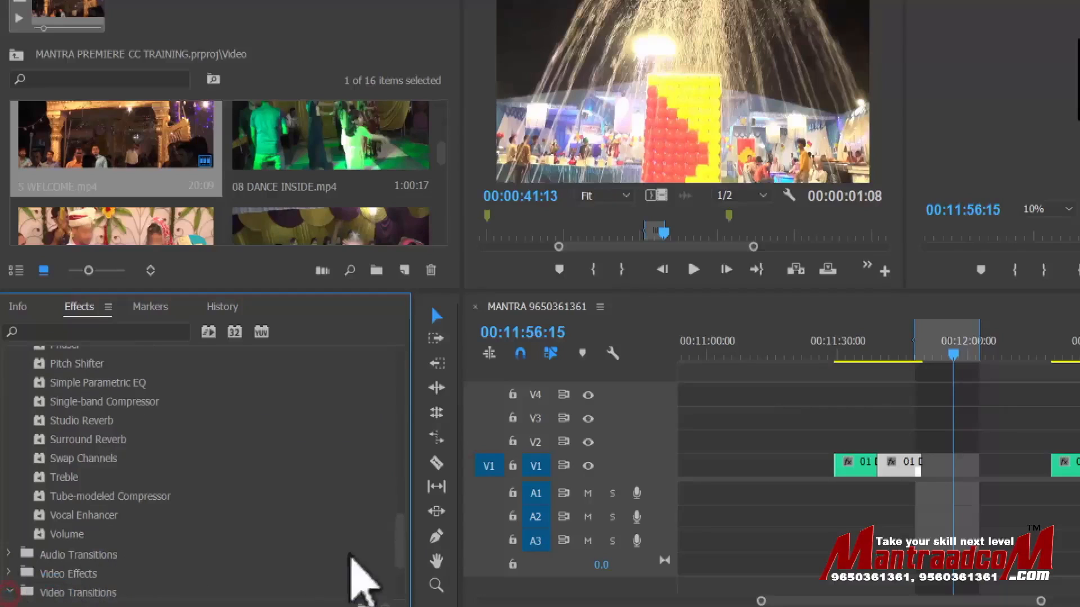
left_click(404, 537)
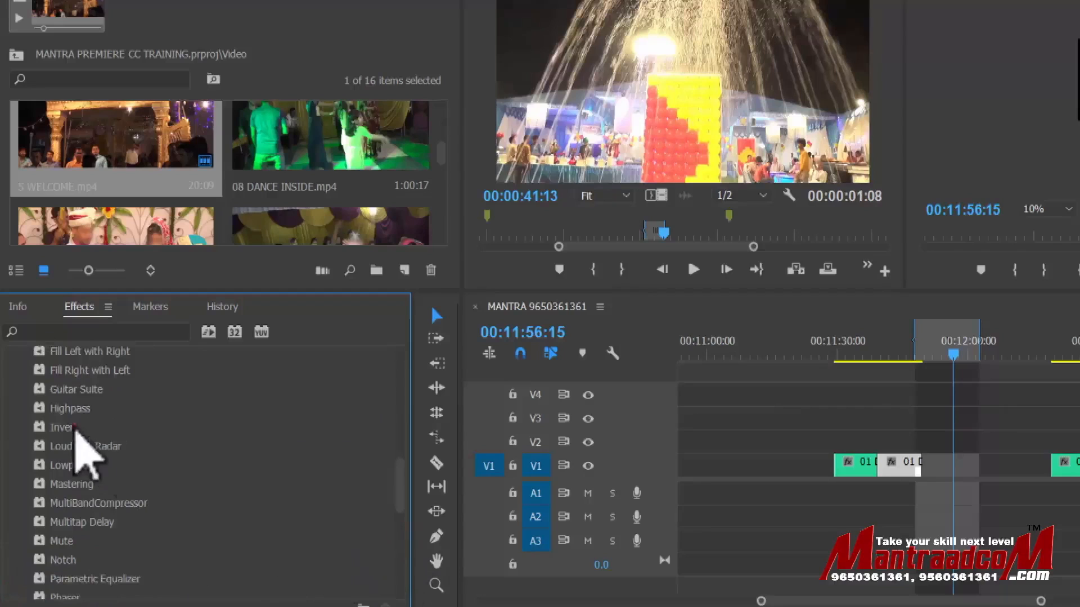
left_click(107, 485)
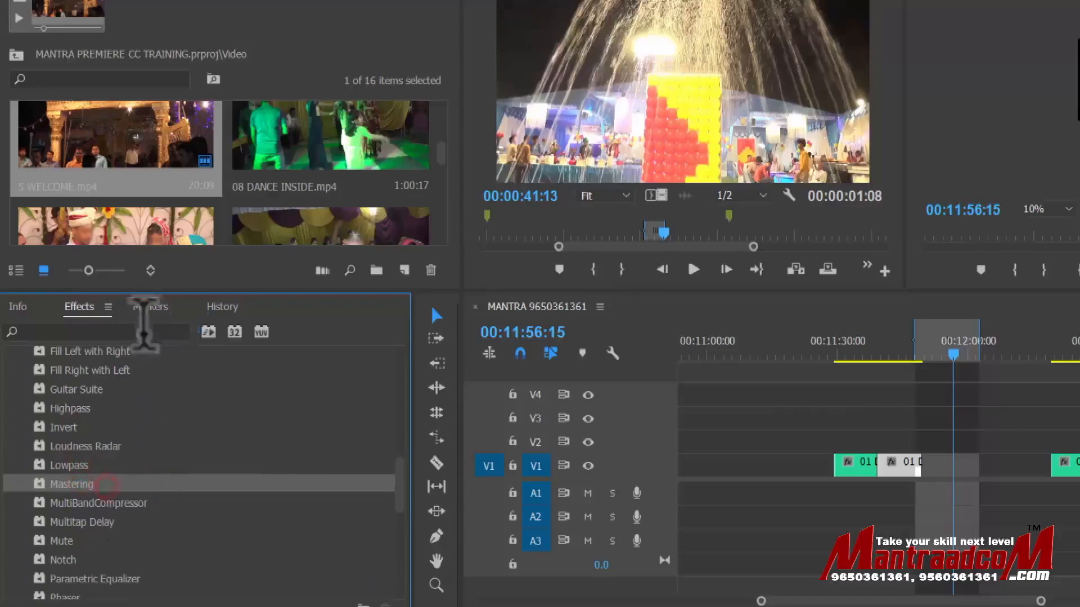
- Show the marker list for the sequence, placing the playhead at 00:11:06:20
left_click(156, 308)
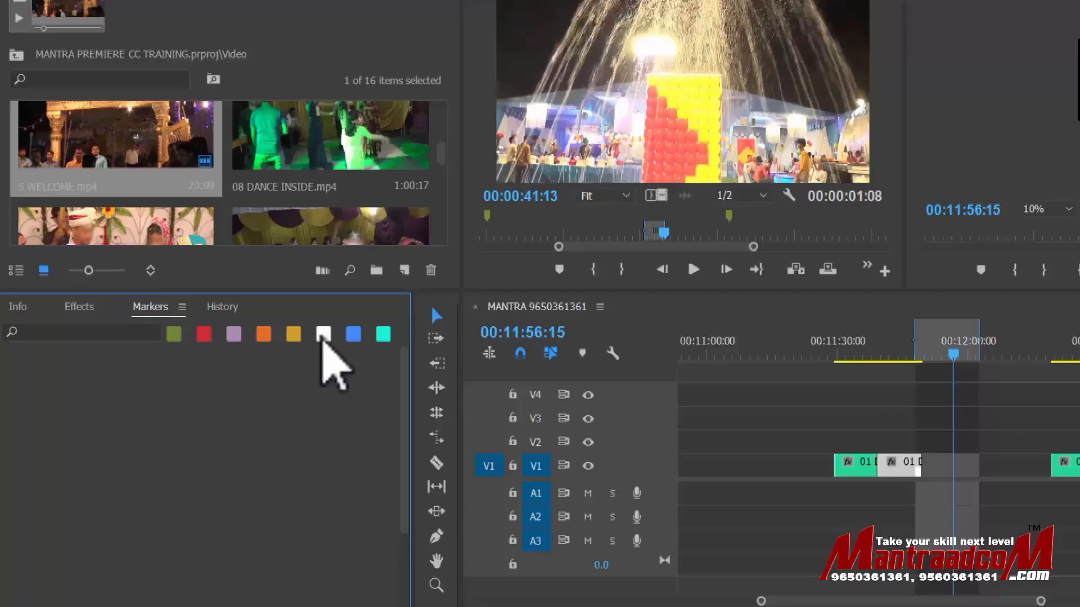
left_click(737, 344)
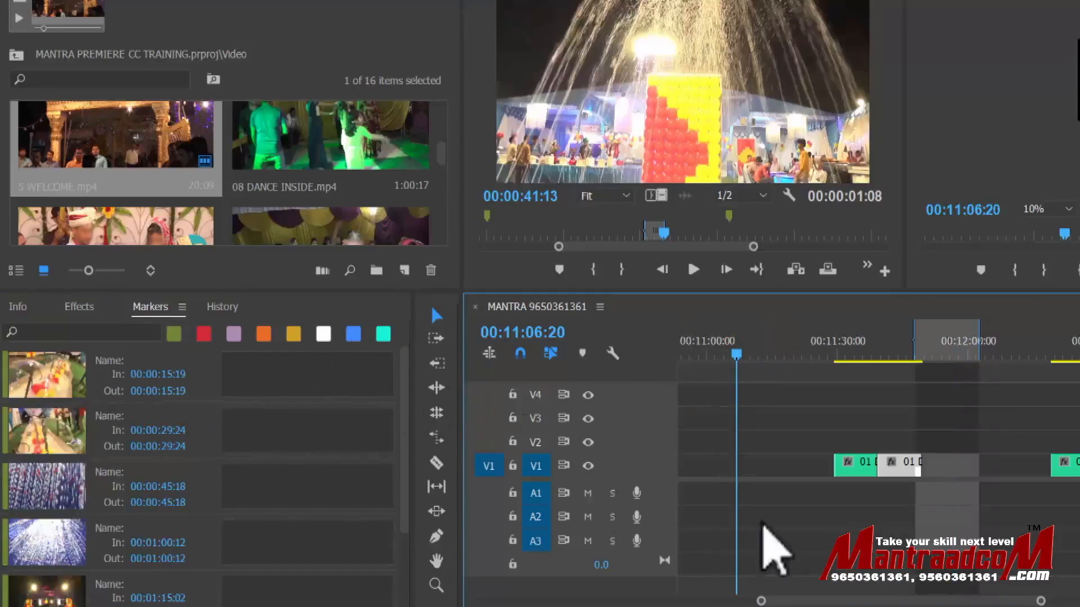
scroll(815, 506, "up", 10)
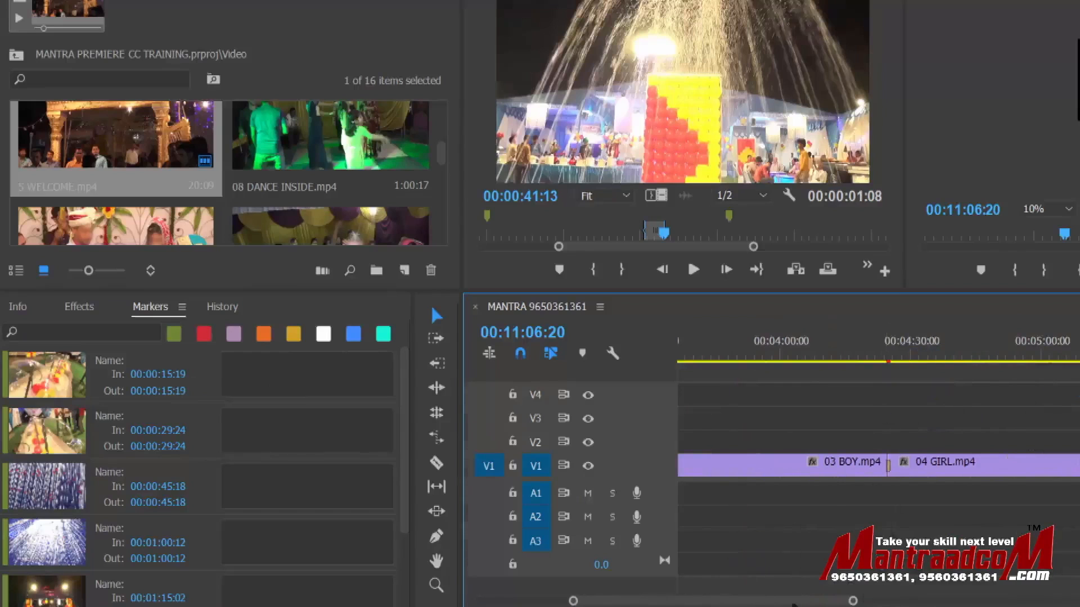
left_click_drag(868, 601, 1041, 601)
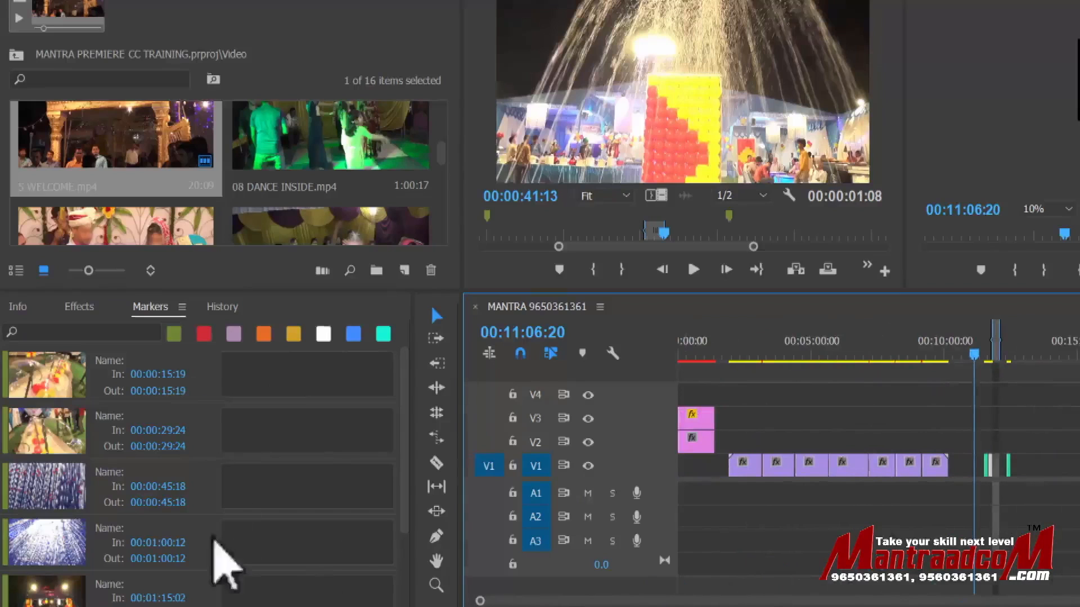
- Examine the individual markers in the marker list and their thumbnails and In and Out times
scroll(159, 421, "down", 2)
left_click(70, 497)
left_click(53, 436)
left_click(47, 376)
left_click(64, 478)
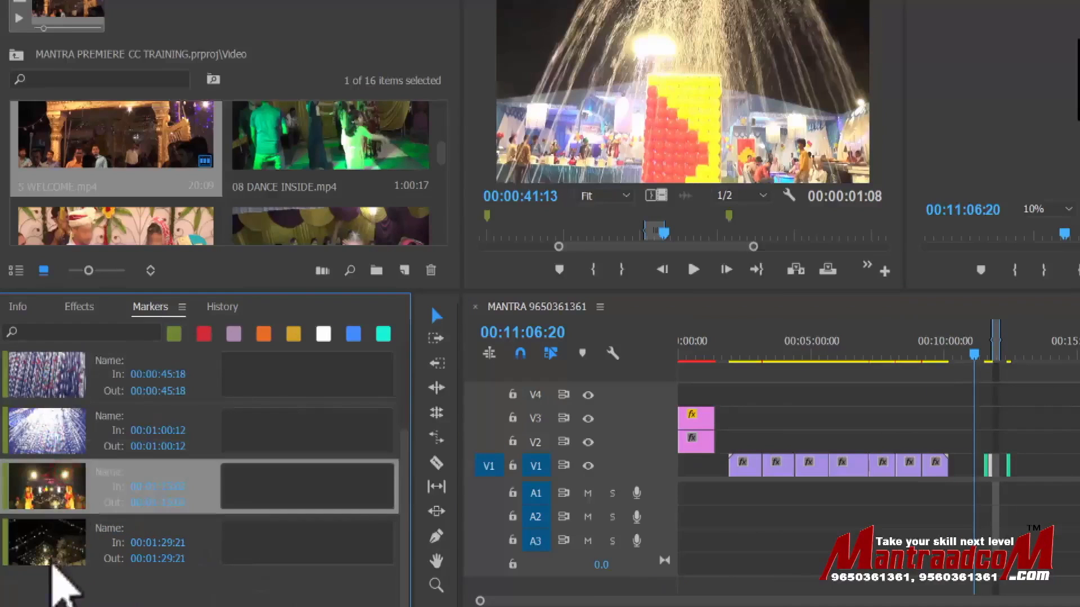
left_click(57, 526)
left_click(47, 443)
- Add a sequence marker at 00:04:13:02, try the name sdddfdfdfd with a comment in its settings, and discard those entries
left_click_drag(745, 360, 793, 364)
double_click(791, 357)
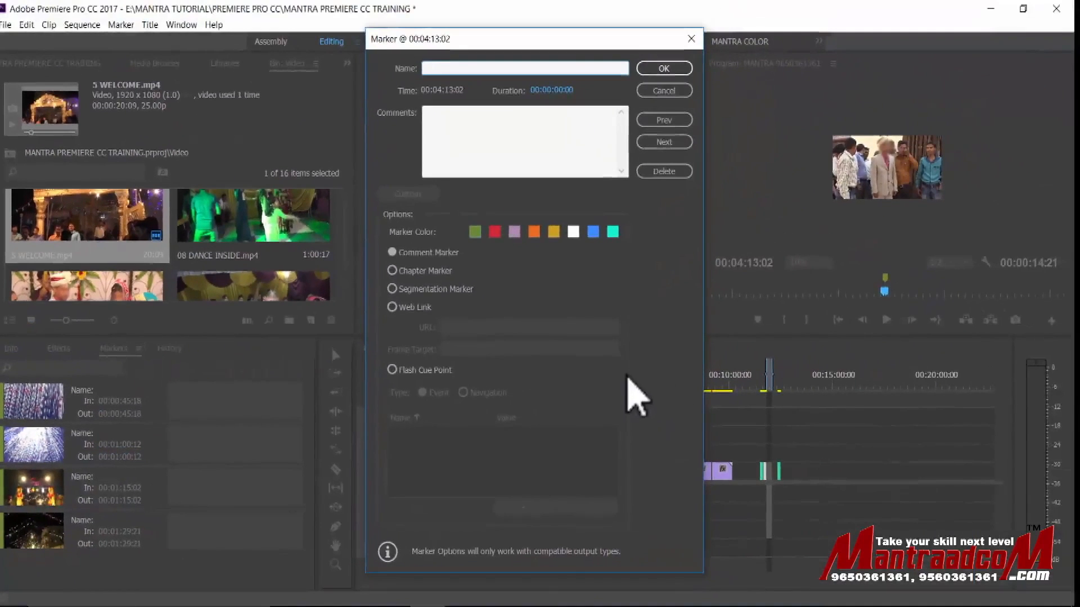
type("sdddfdfdfd")
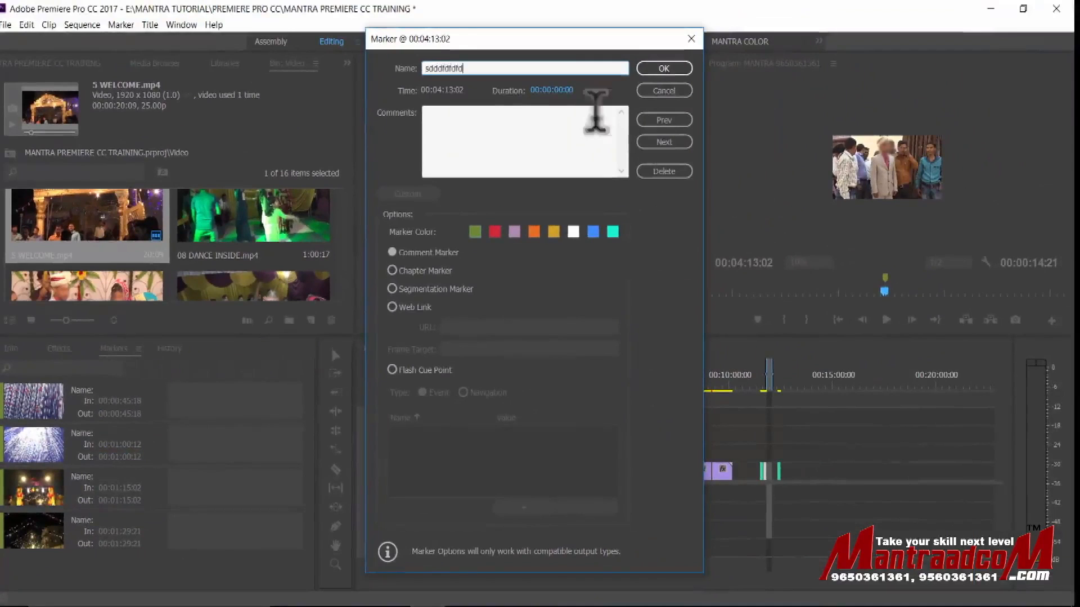
left_click(498, 111)
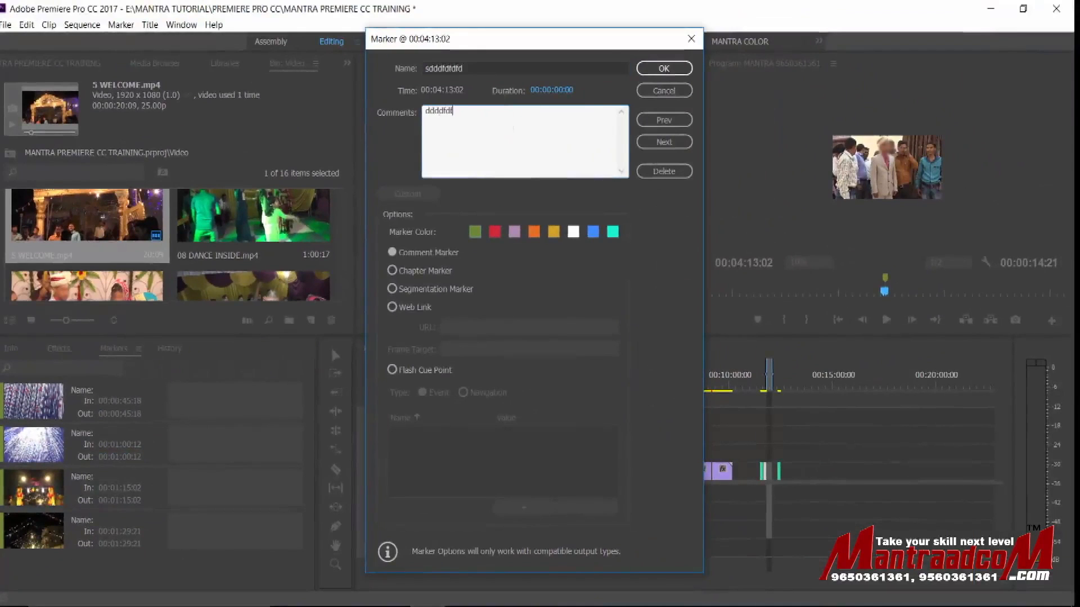
left_click(663, 91)
- Add a sequence marker at 00:06:35:24 and accept its settings with the name and comment left blank
left_click(660, 387)
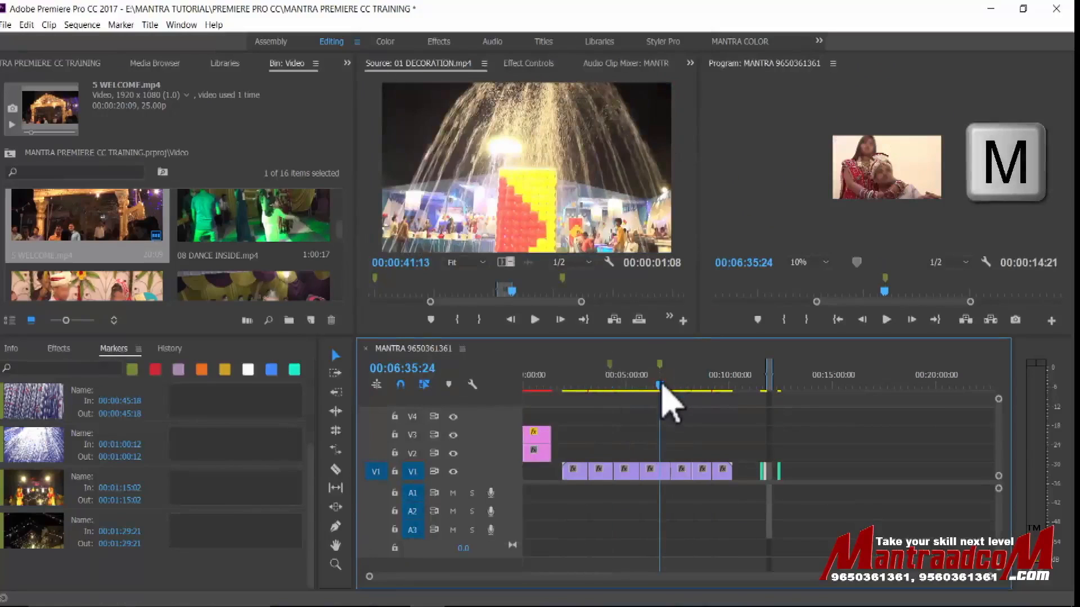
key("m")
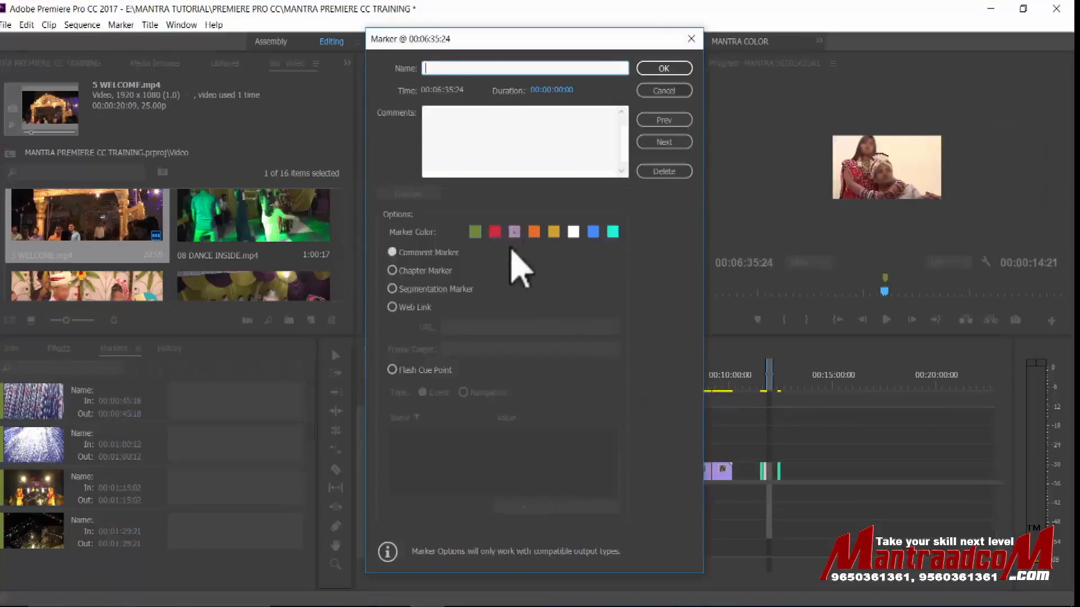
left_click(440, 120)
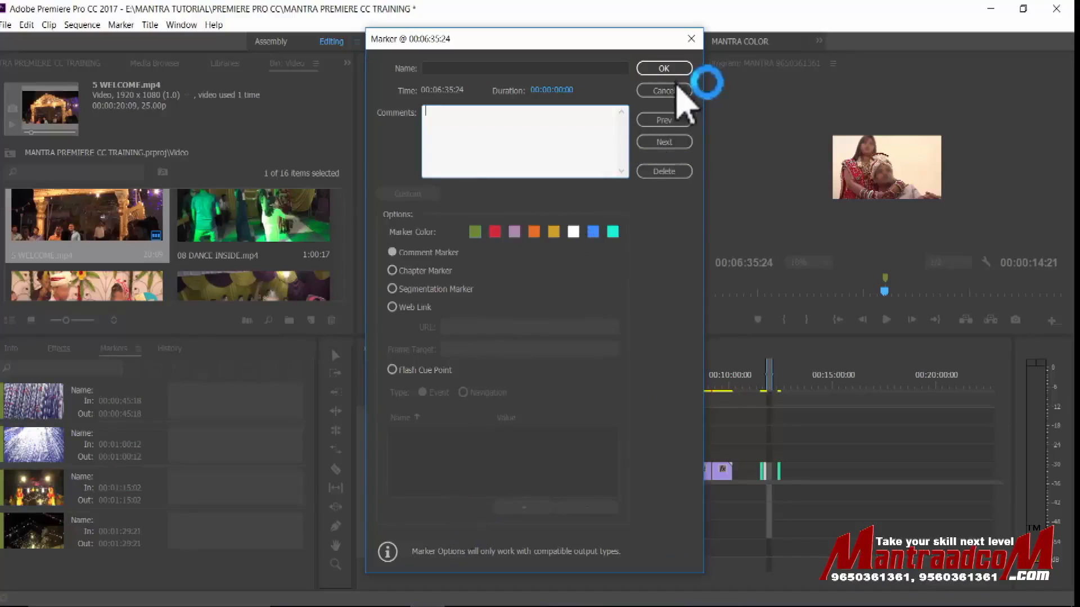
left_click(670, 70)
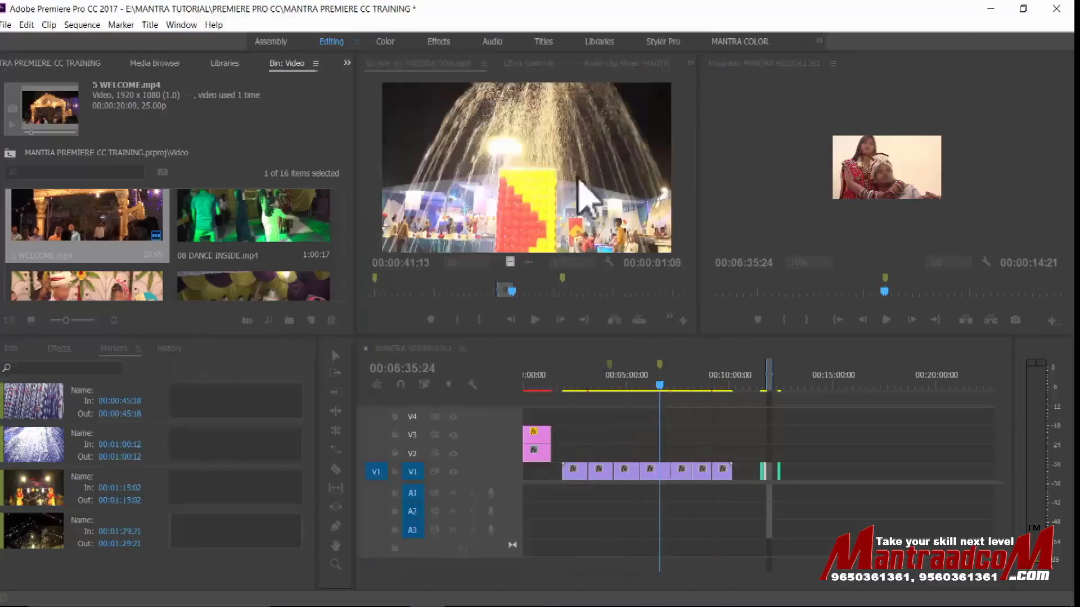
- Review the marker list again and open the project's edit history
left_click_drag(312, 509, 316, 433)
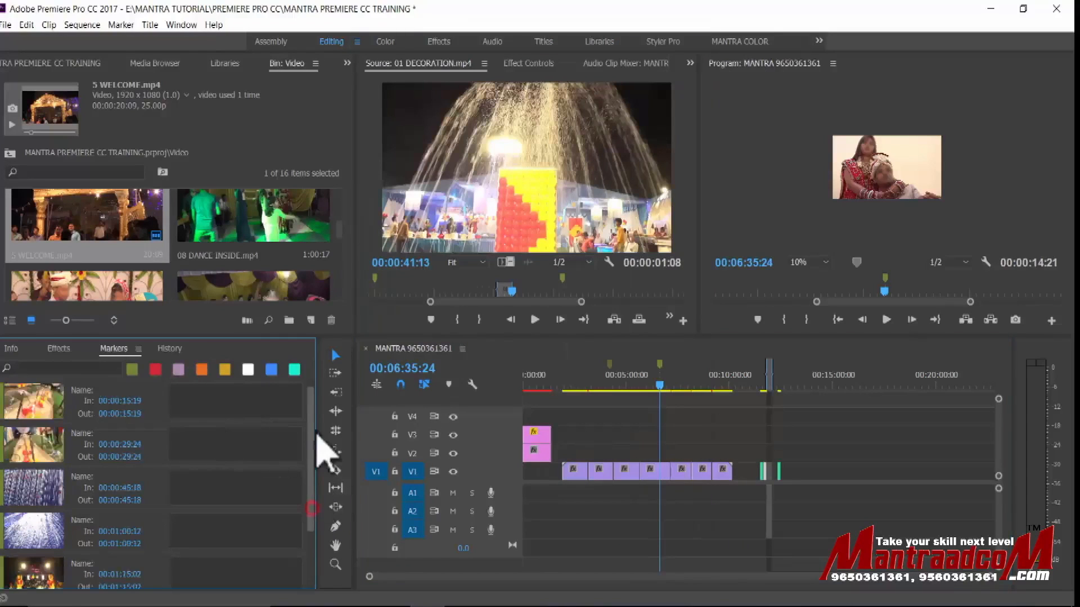
left_click(169, 348)
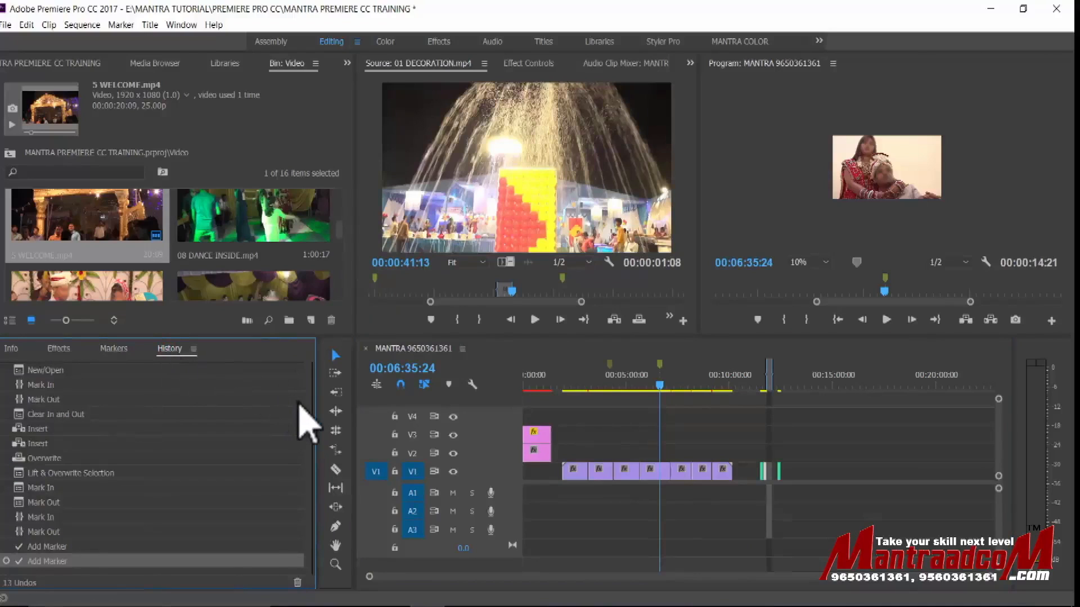
- Step back and forth through the recorded history states and revert the project to the first Mark In state
left_click(45, 400)
left_click(44, 429)
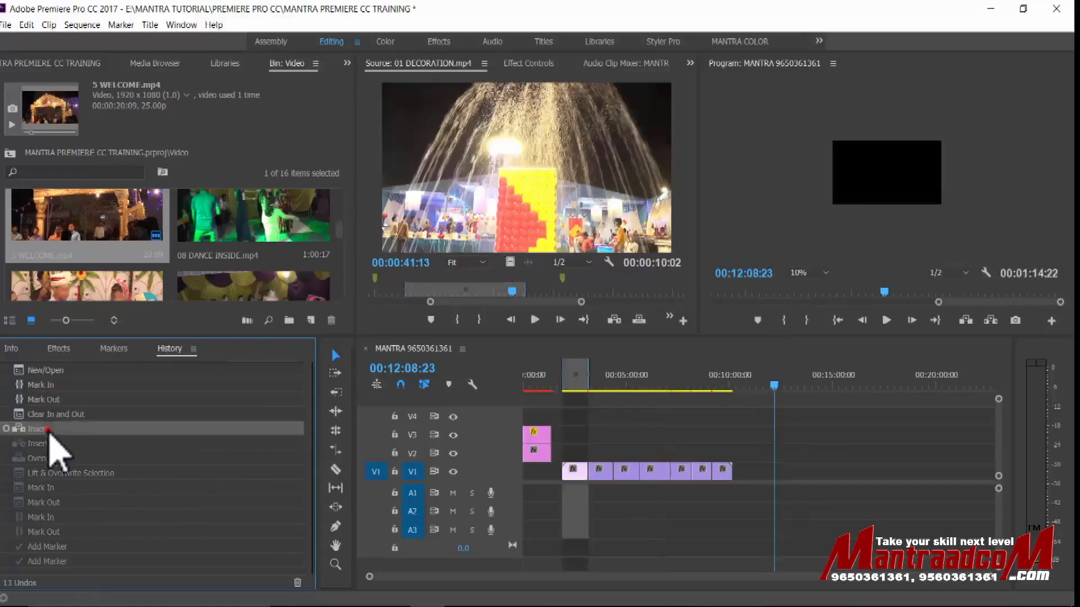
left_click(49, 458)
left_click(52, 487)
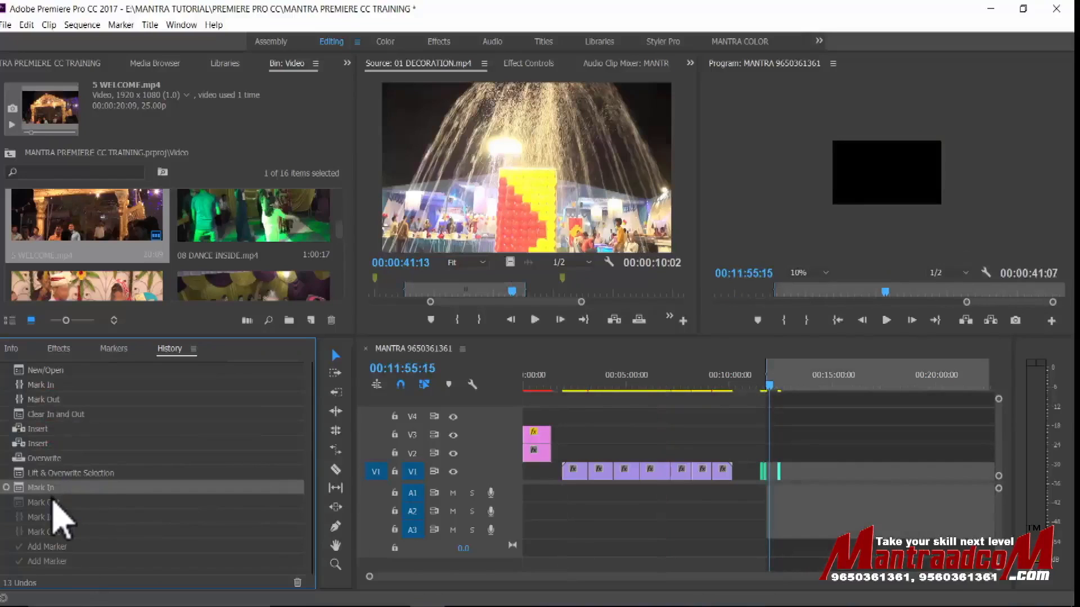
left_click(44, 473)
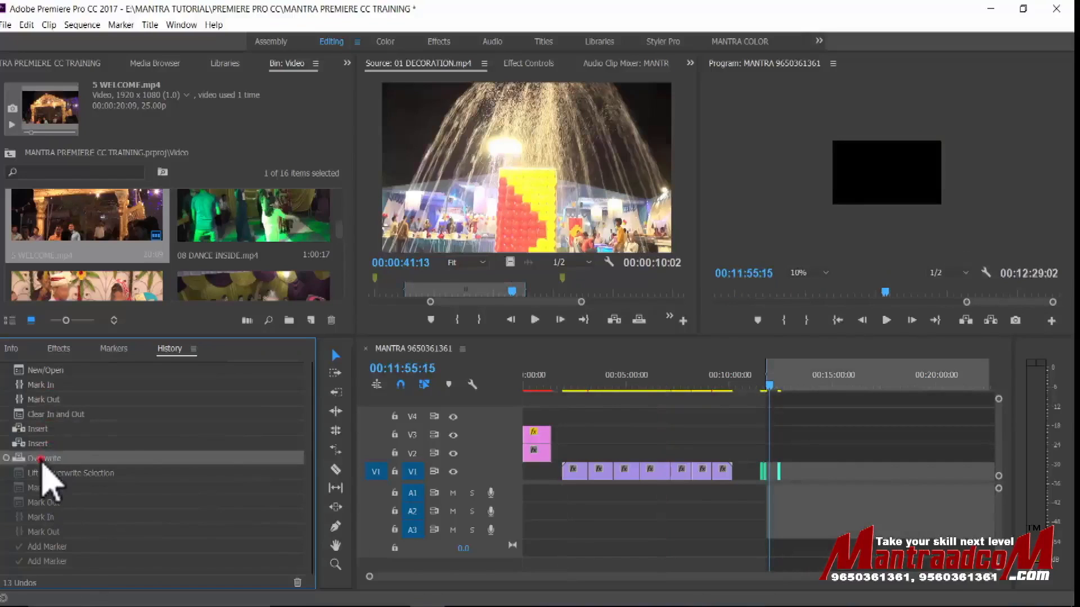
left_click(31, 443)
left_click(53, 429)
left_click(42, 385)
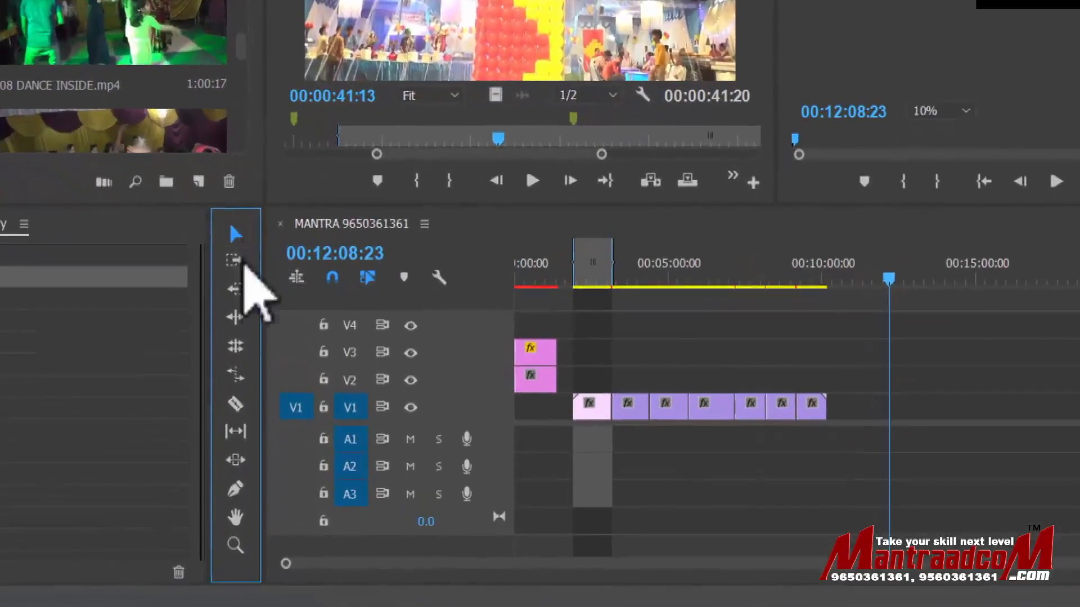
- Examine the editing tools one by one, from the Selection tool down to the Slip tool
left_click(259, 248)
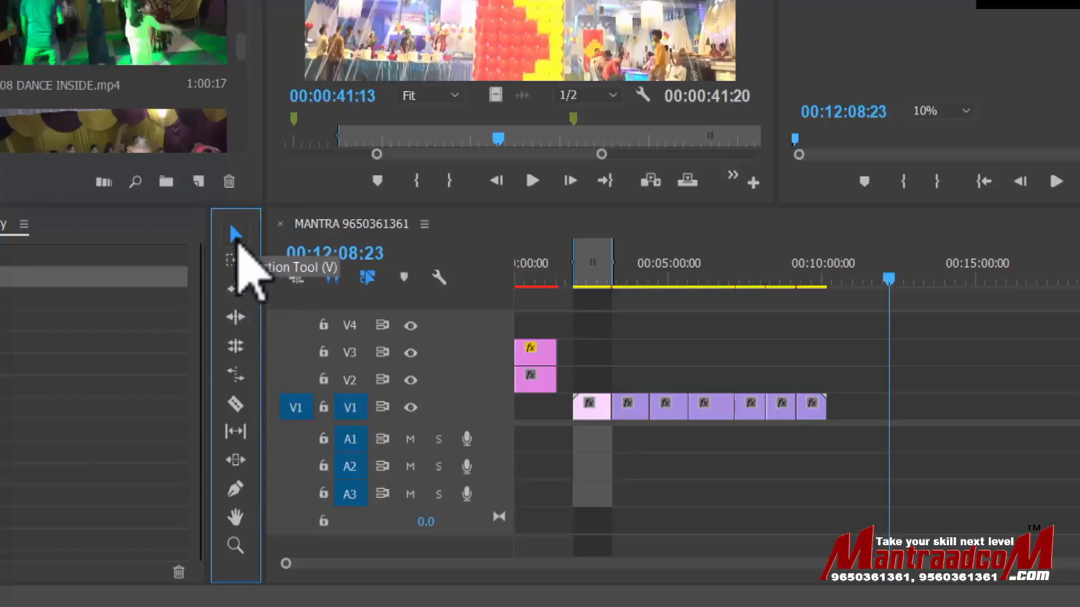
key("v")
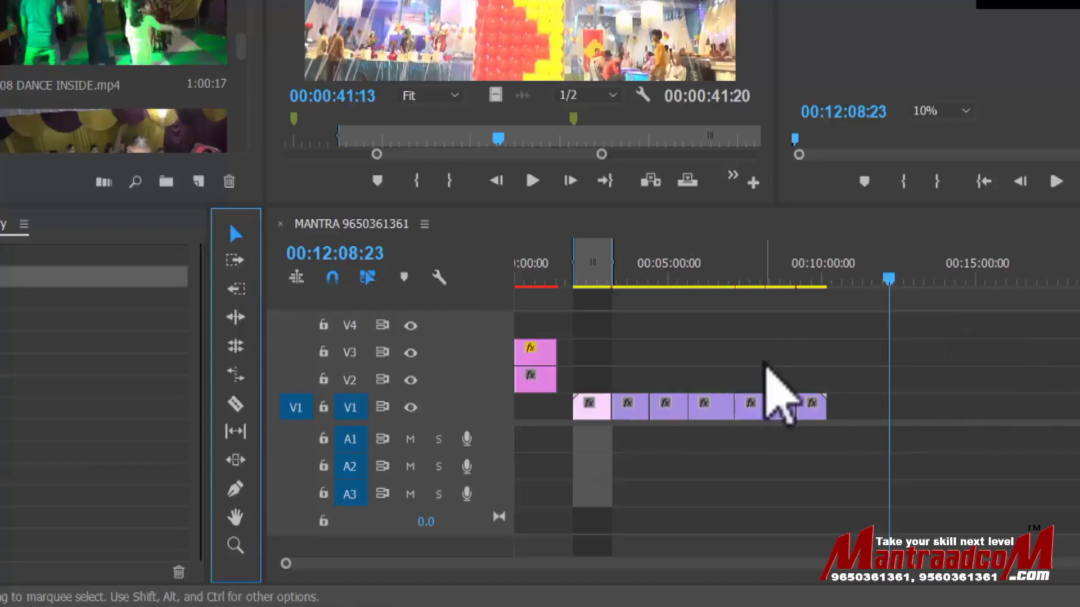
left_click(810, 363)
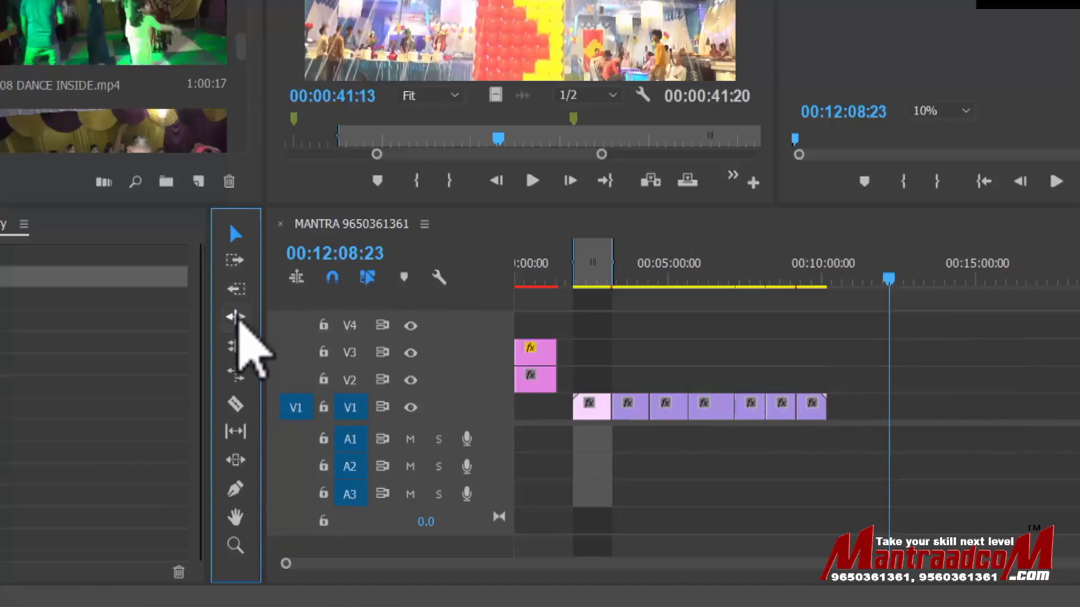
left_click(237, 345)
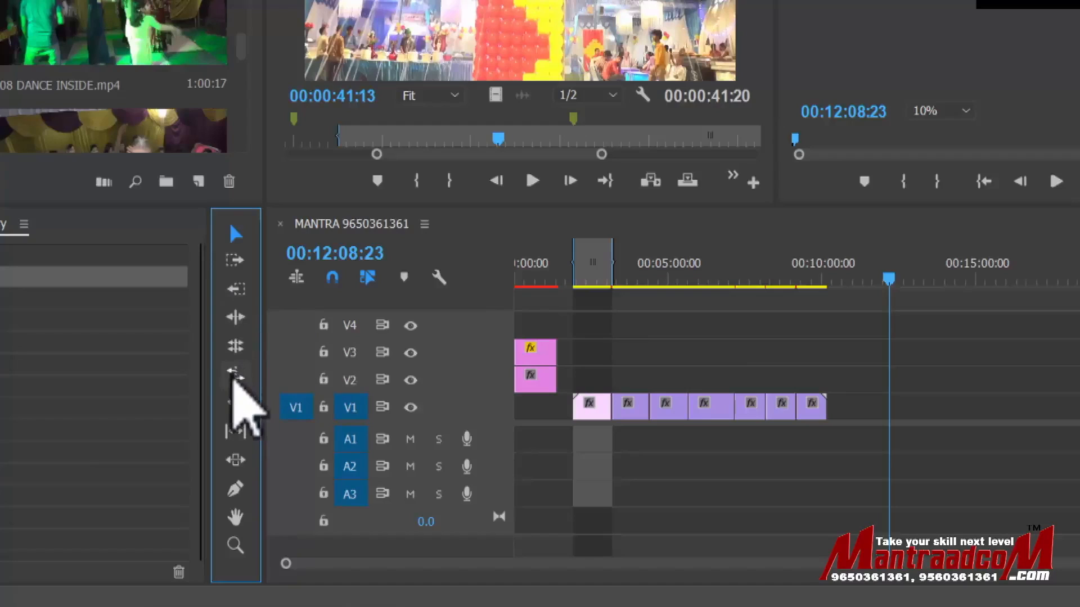
left_click(234, 405)
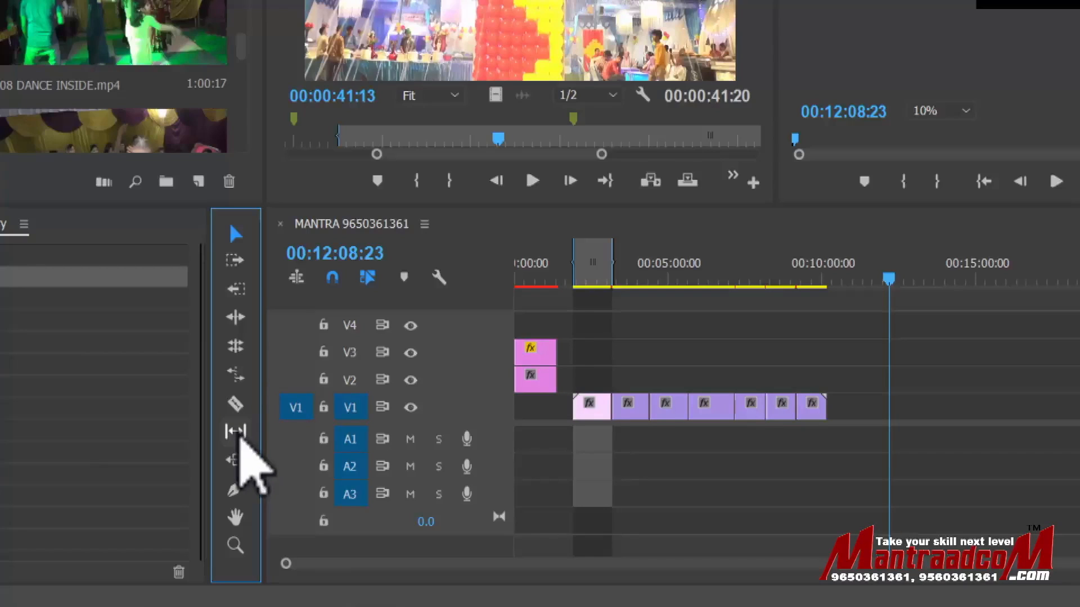
left_click(235, 461)
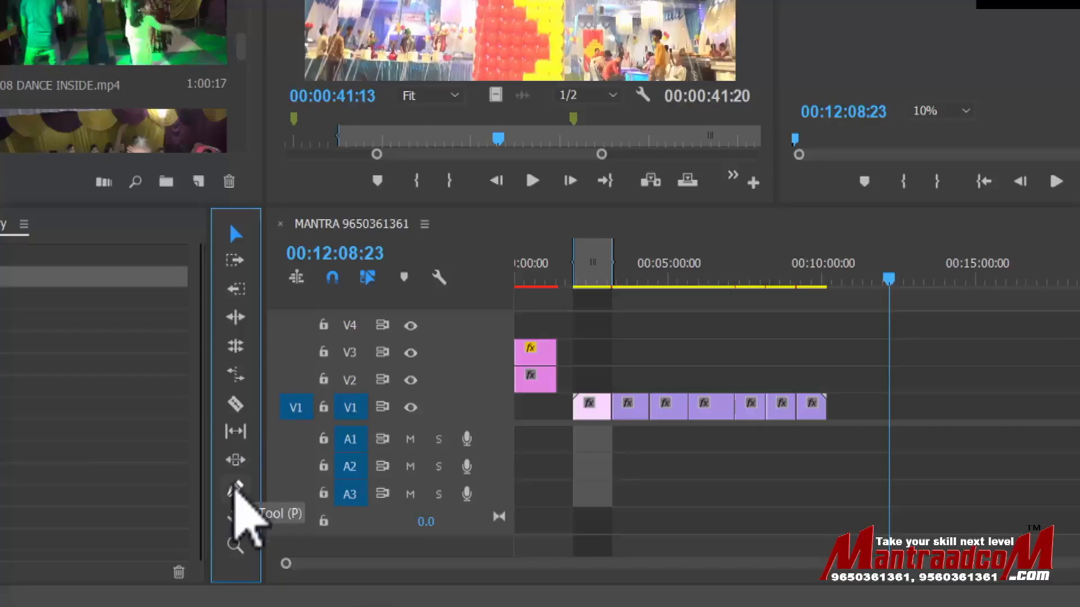
- Pan along the sequence with the Hand tool and magnify the 5 WELCOME.mp4 clip around 00:08:00:00 to 00:08:10:00 with the Zoom tool
left_click(235, 519)
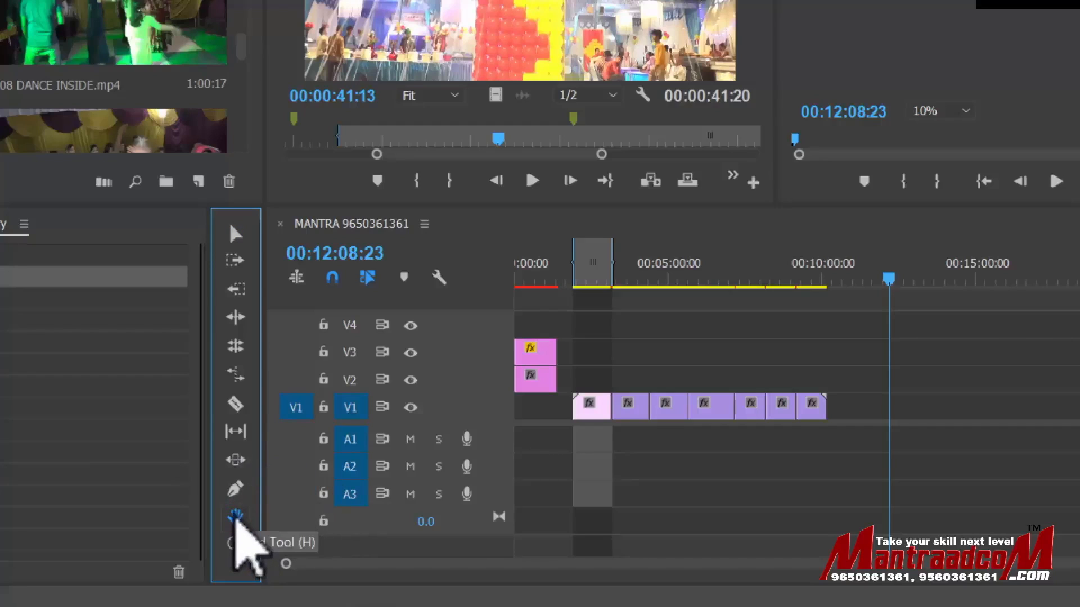
left_click_drag(886, 438, 842, 404)
left_click_drag(284, 563, 526, 563)
left_click_drag(928, 399, 996, 419)
left_click_drag(707, 419, 1012, 418)
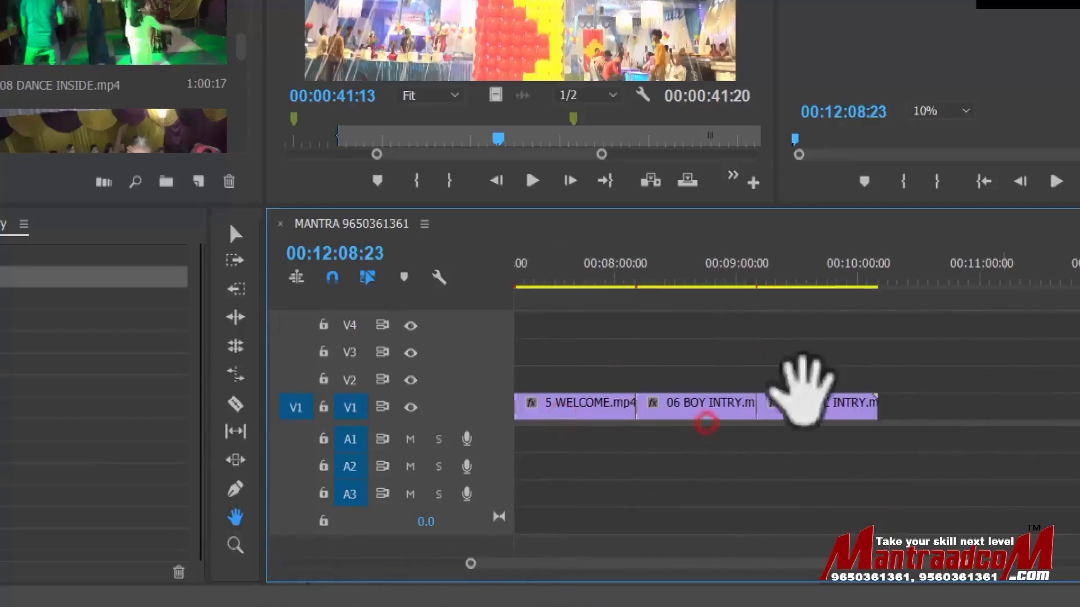
left_click_drag(800, 388, 1044, 394)
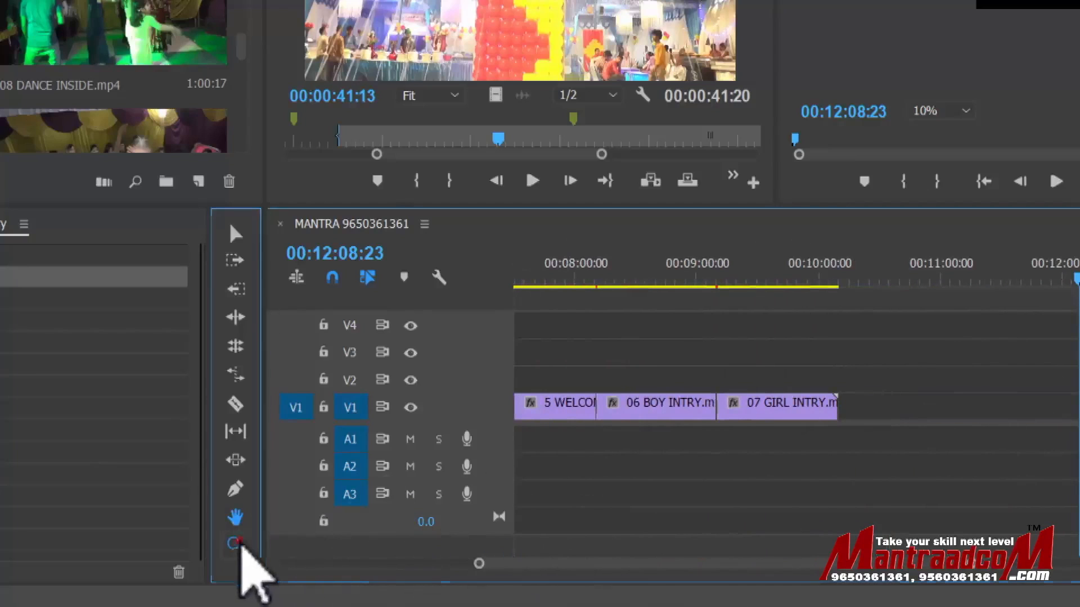
left_click(235, 545)
left_click_drag(689, 447, 771, 433)
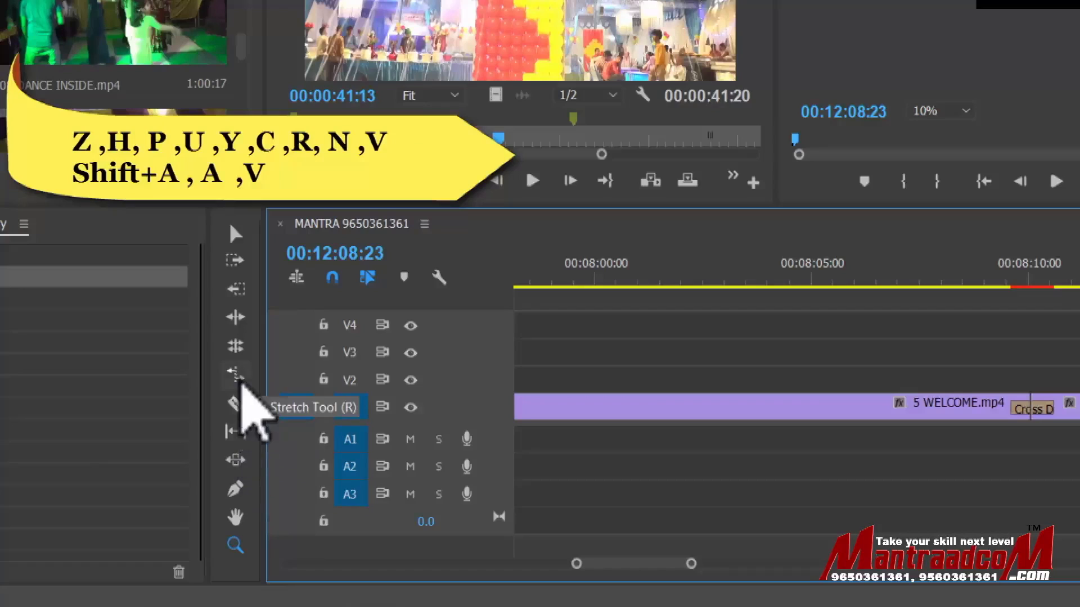
- Review the tool names and their shortcuts again, from the Rate Stretch tool back up to the Selection tool
left_click(237, 346)
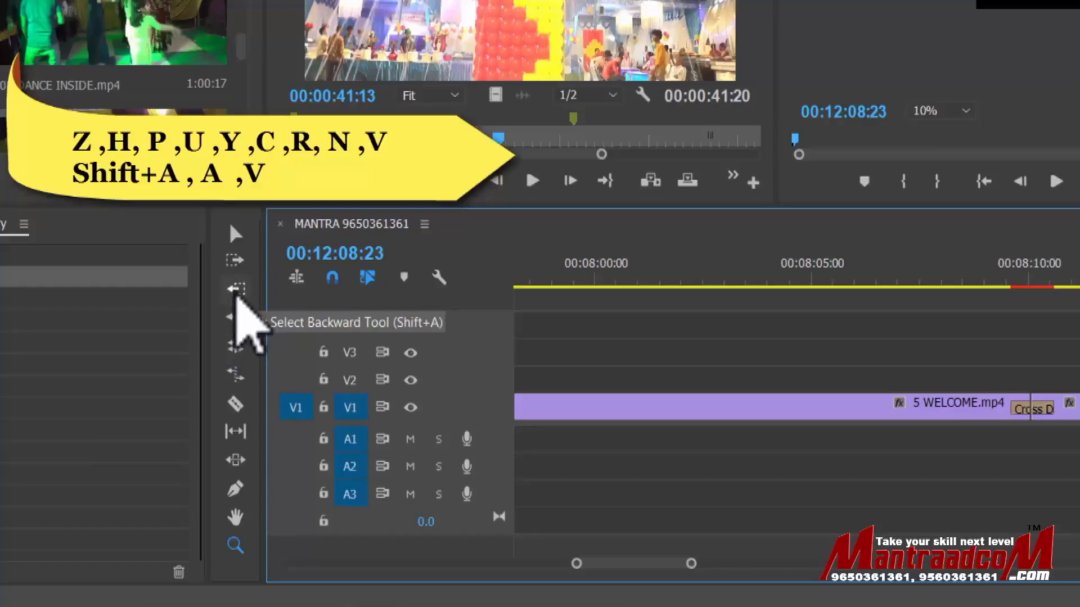
left_click(234, 261)
left_click(234, 236)
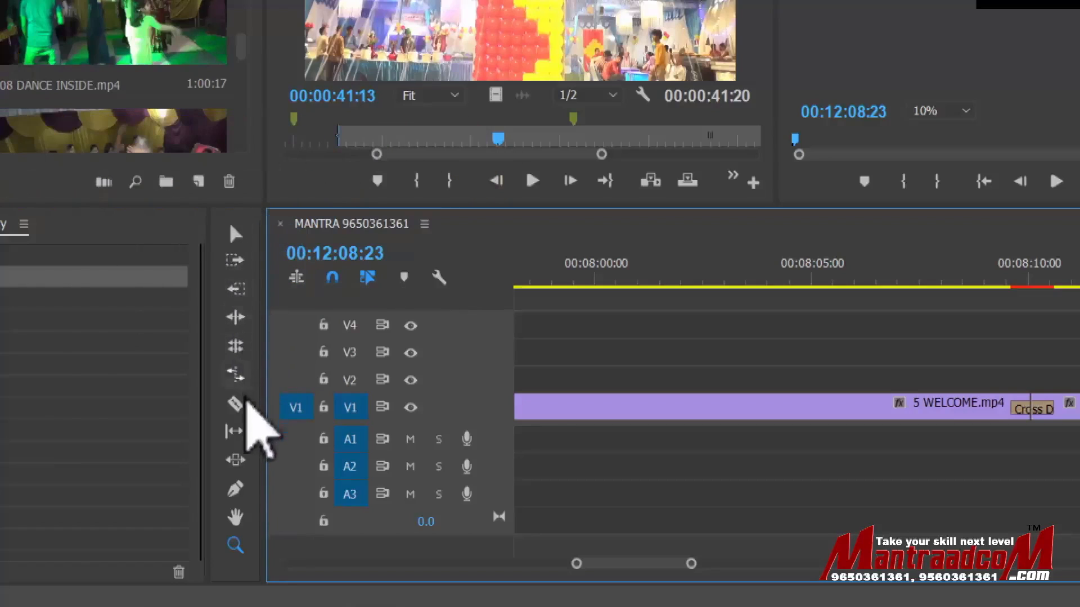
left_click_drag(260, 306, 246, 247)
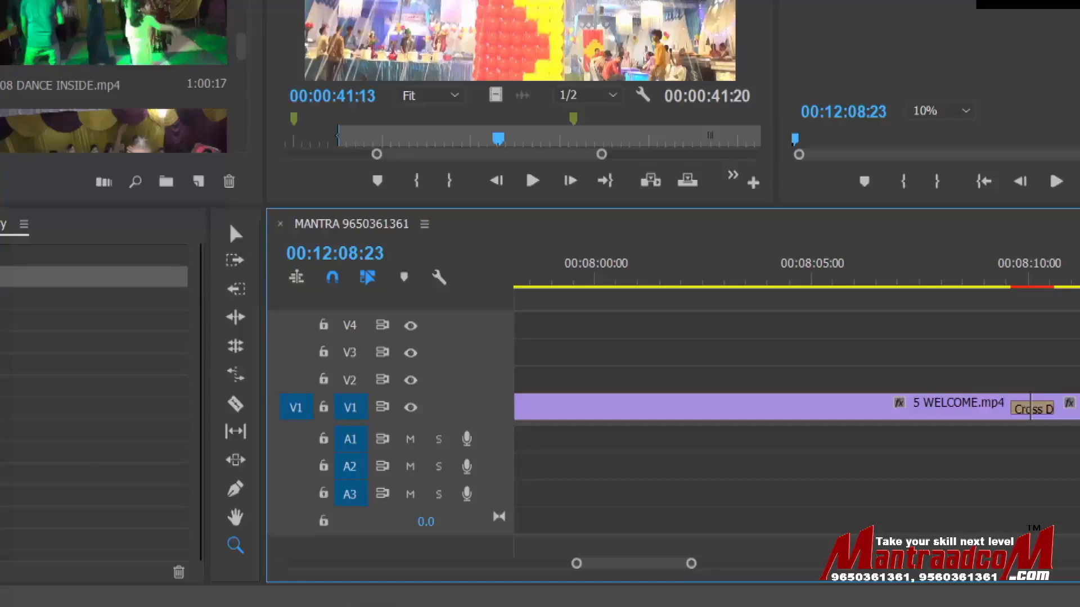
- Open Effect Controls and select the 5 WELCOME.mp4 clip on V1 with the Selection tool to show its effect settings
key("shift+5")
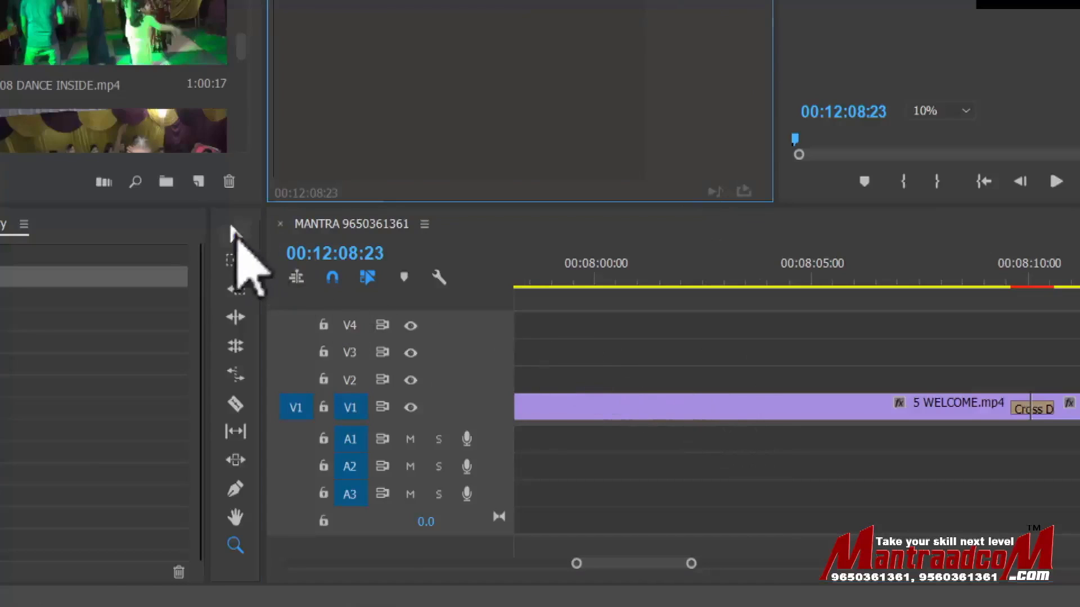
left_click(235, 233)
left_click(696, 406)
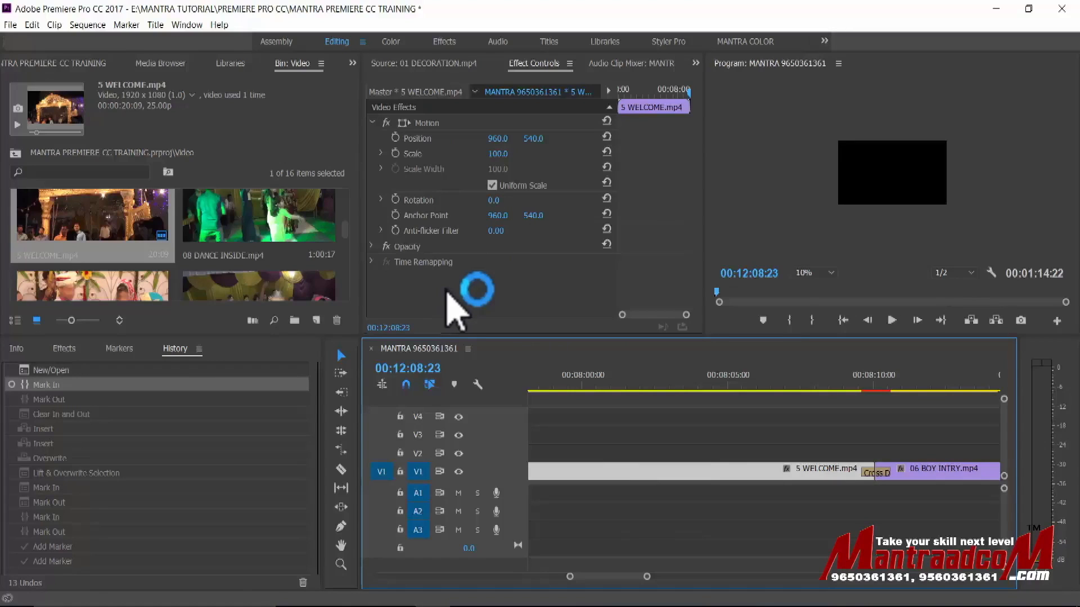
- Open the Audio Clip Mixer and move the sequence playhead to 00:08:00:22
left_click(632, 64)
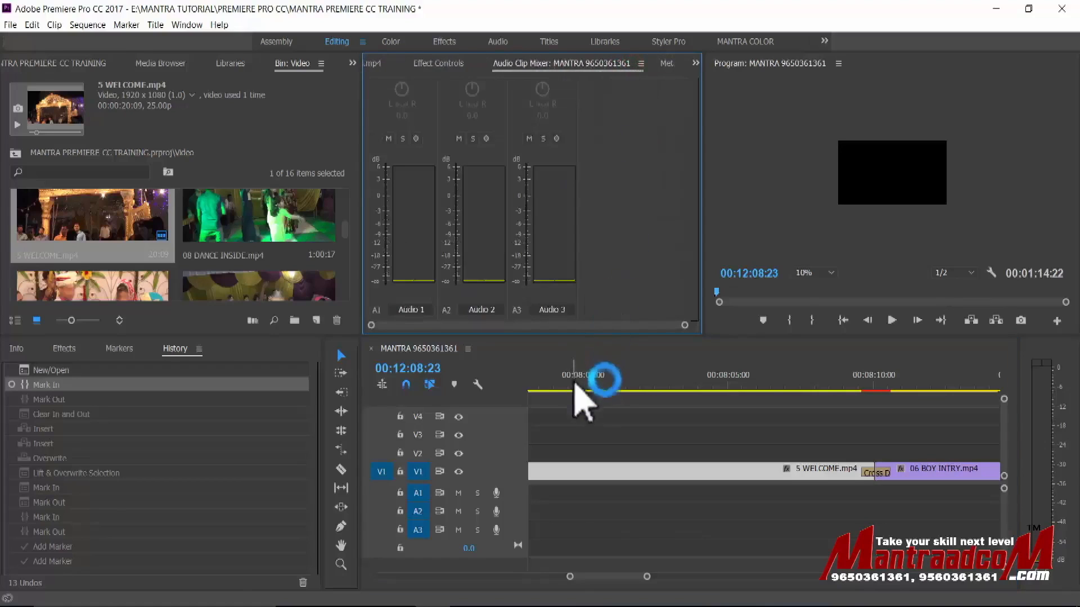
left_click(608, 386)
- Show the Video bin as a list, import 01 EDIUS TITLE - MANTRA VOL 04 MUSIC.mp3 and place it on A1 at about 00:08:04:00
left_click_drag(345, 228, 337, 304)
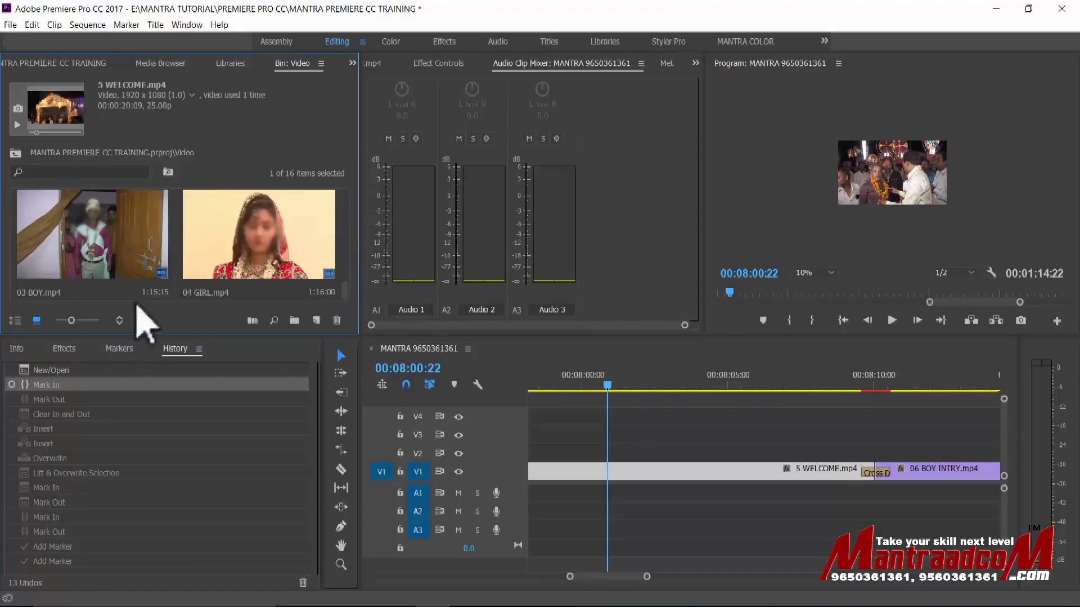
left_click(17, 321)
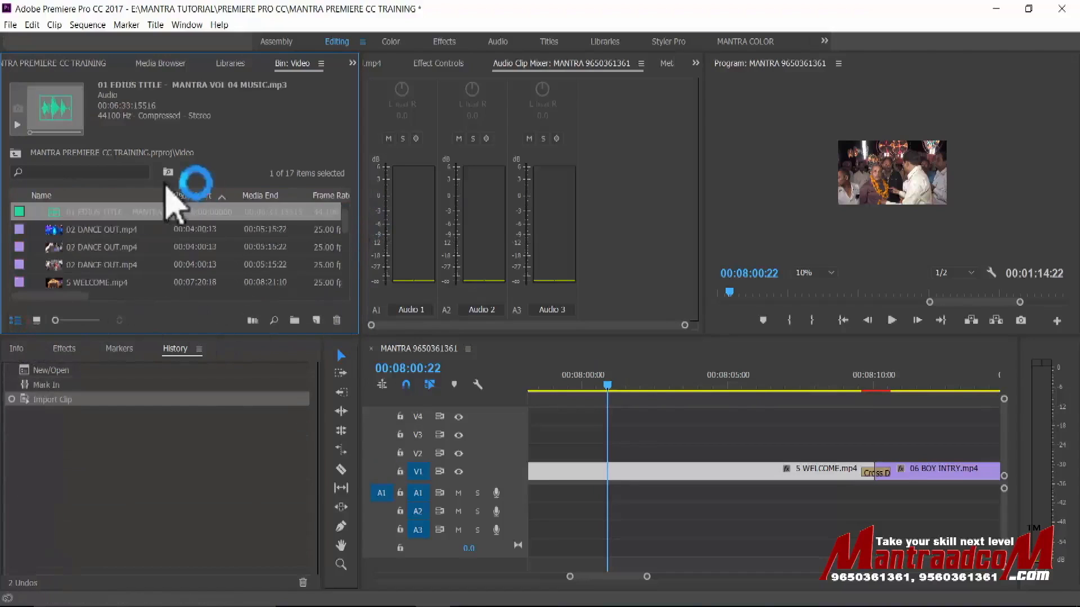
left_click_drag(75, 212, 698, 507)
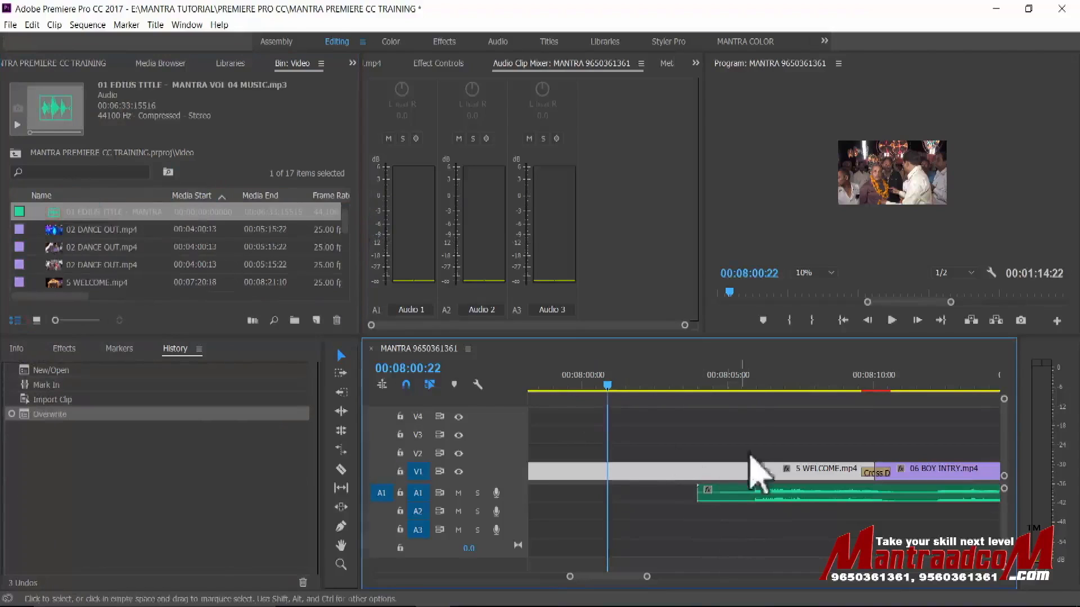
- Play the sequence over the music clip and watch the Audio 1 level in the Audio Clip Mixer
left_click(772, 385)
key("space")
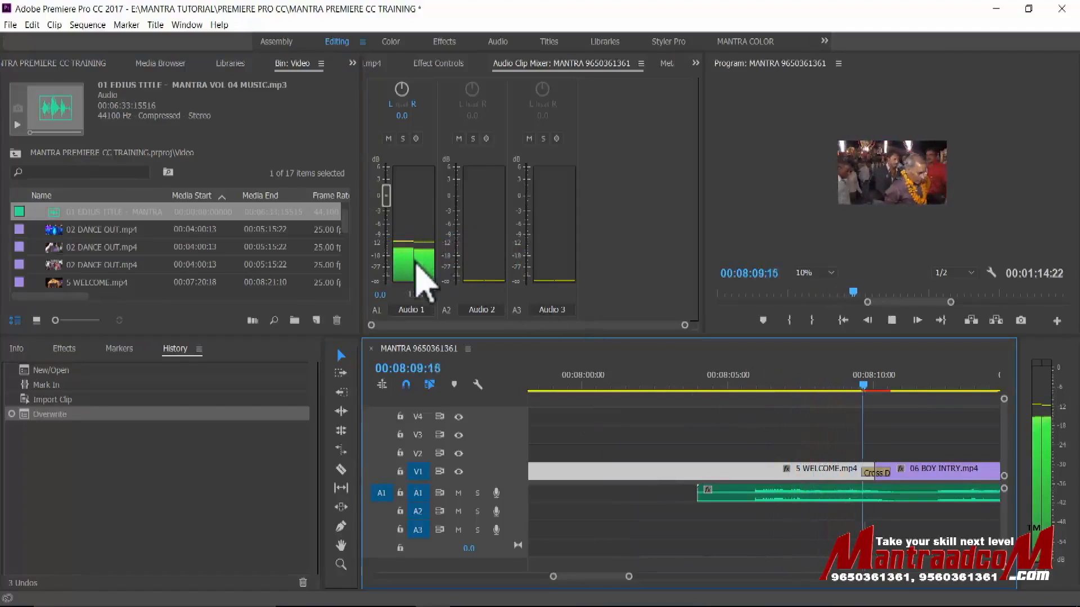
key("space")
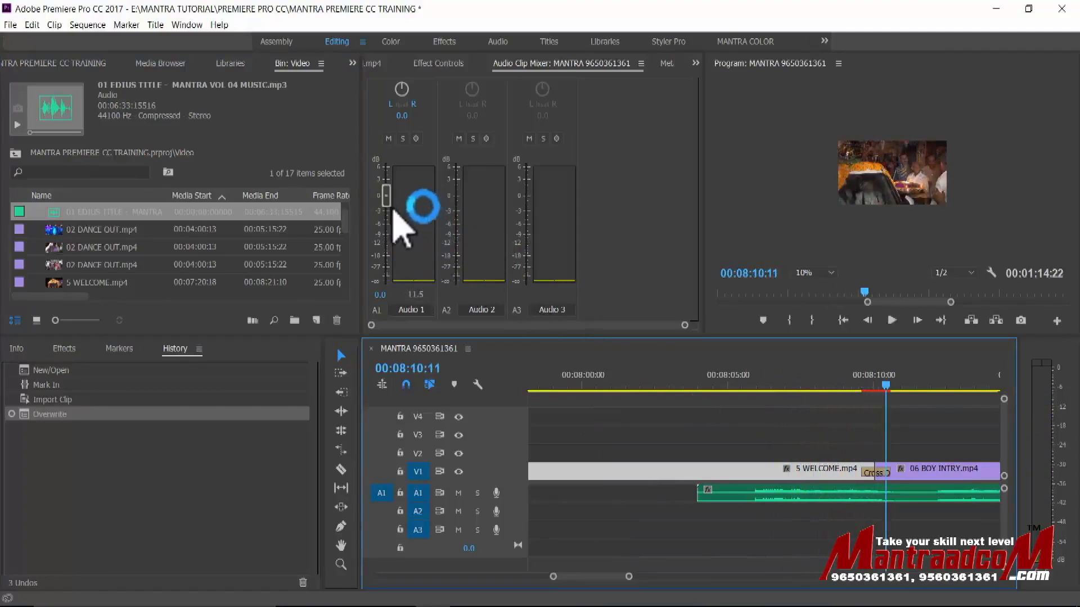
- Set the Audio 1 clip volume to 0.2 dB in the Audio Clip Mixer and play back the result
mouse_move(386, 195)
left_mouse_down()
mouse_move(388, 180)
mouse_move(387, 195)
left_mouse_up()
key("space")
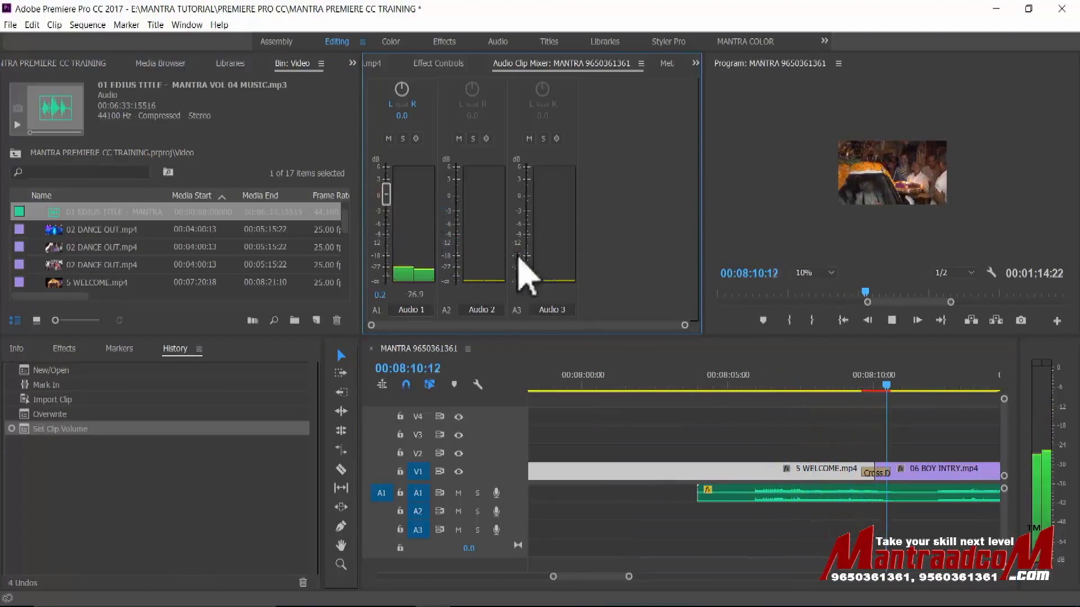
key("space")
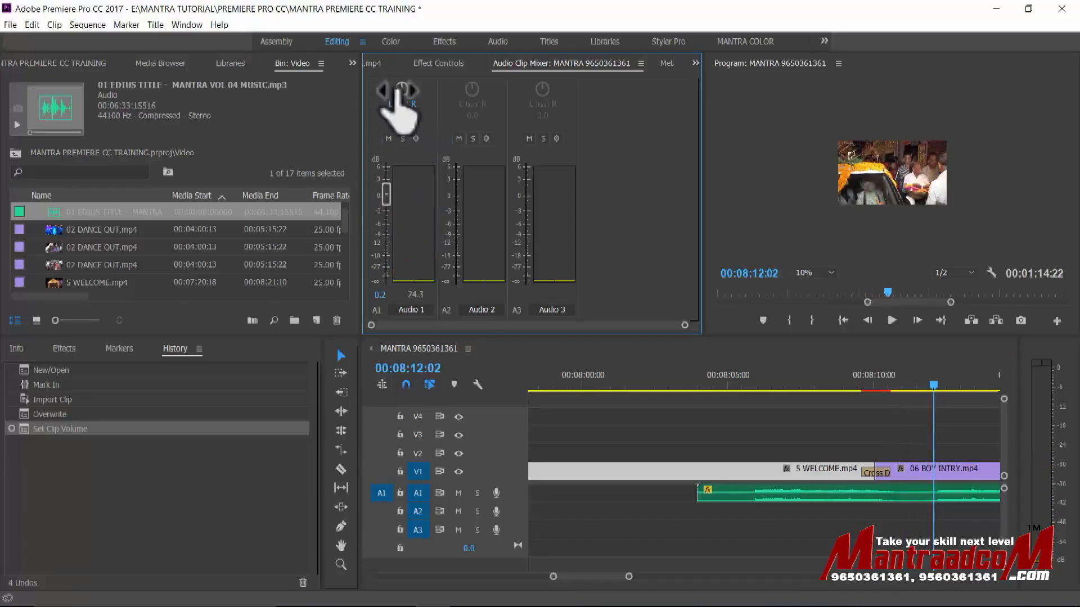
left_click(458, 93)
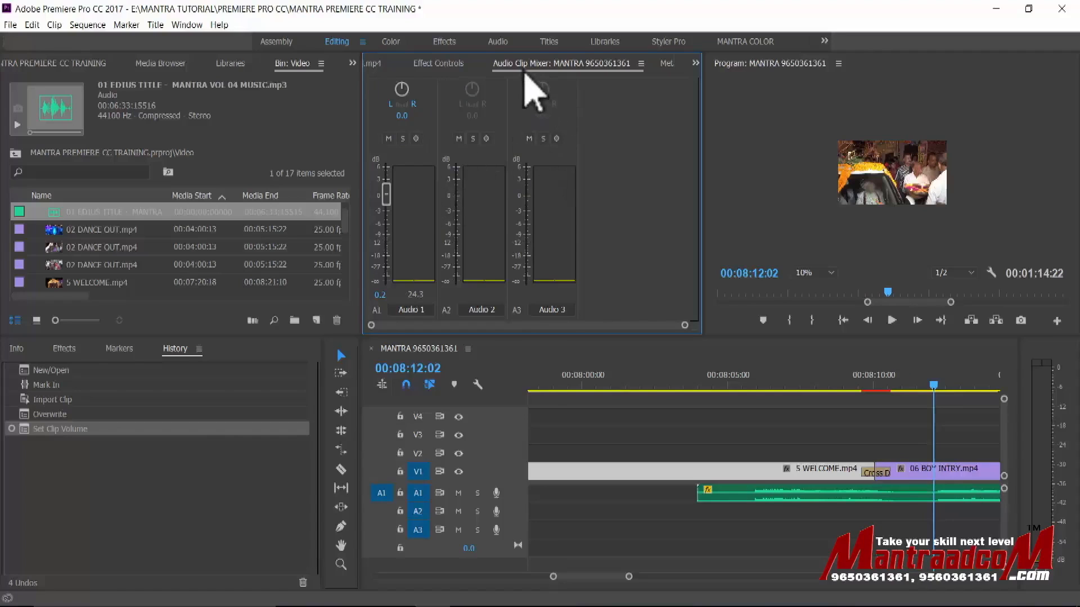
- Play short passages of the sequence from 00:08:06:22 to examine the master audio meters, widening the timeline area slightly
left_click(783, 384)
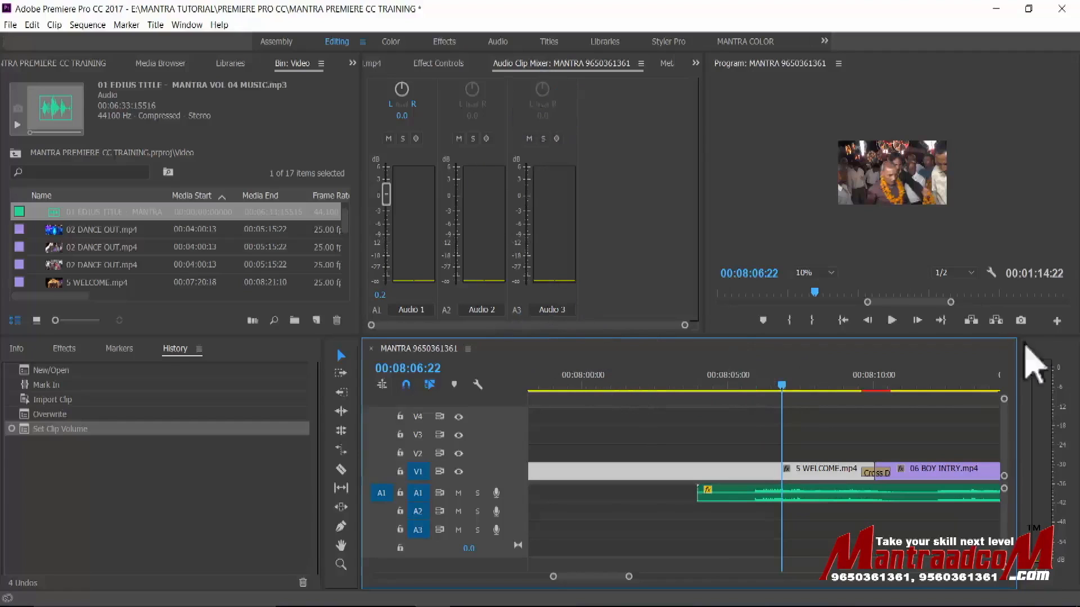
key("space")
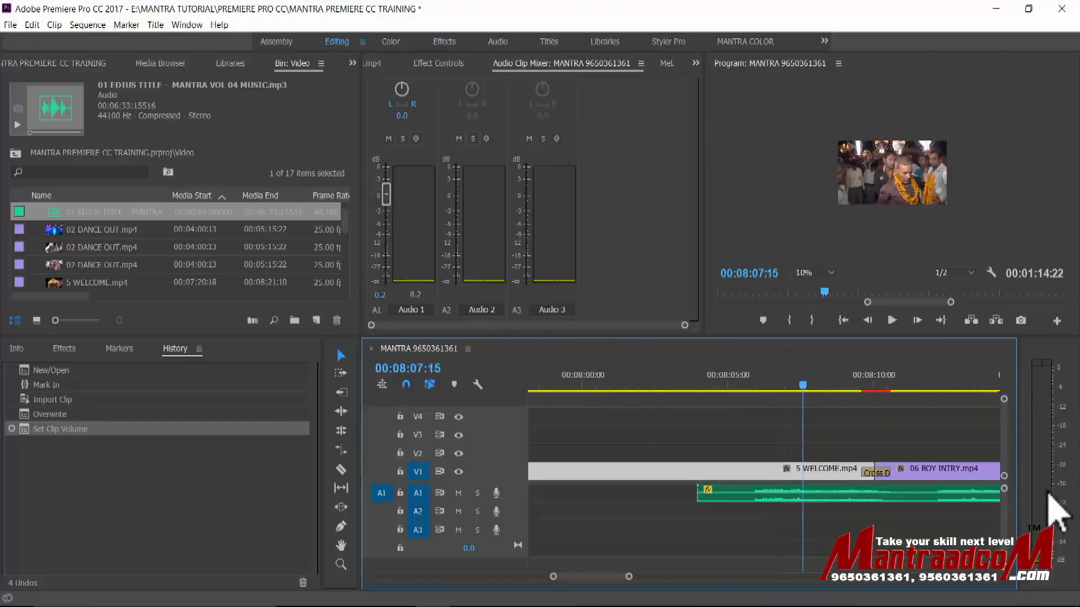
left_click_drag(1017, 411, 1019, 411)
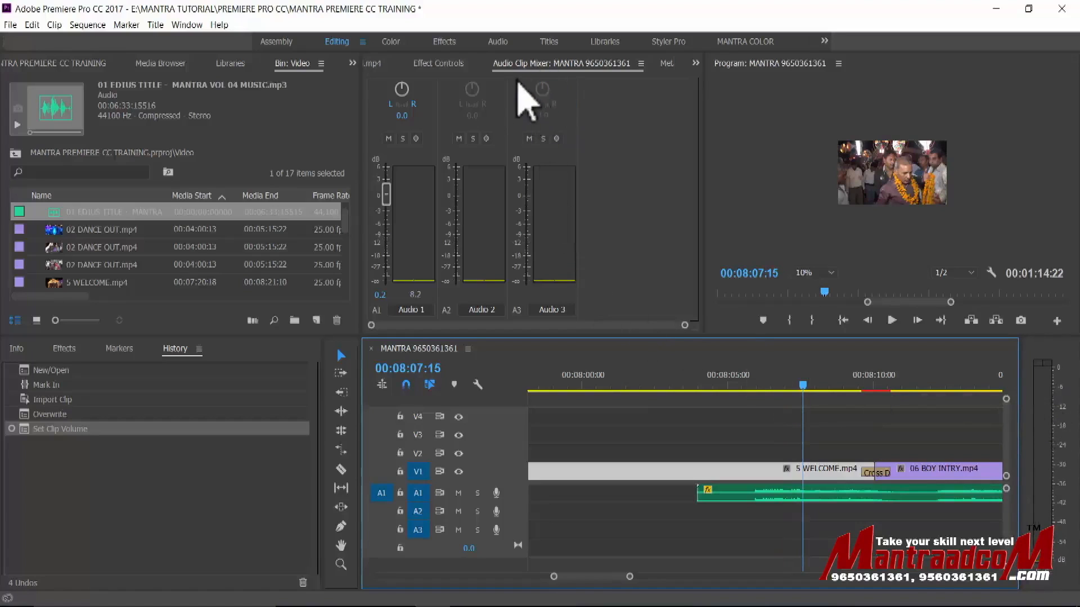
key("space")
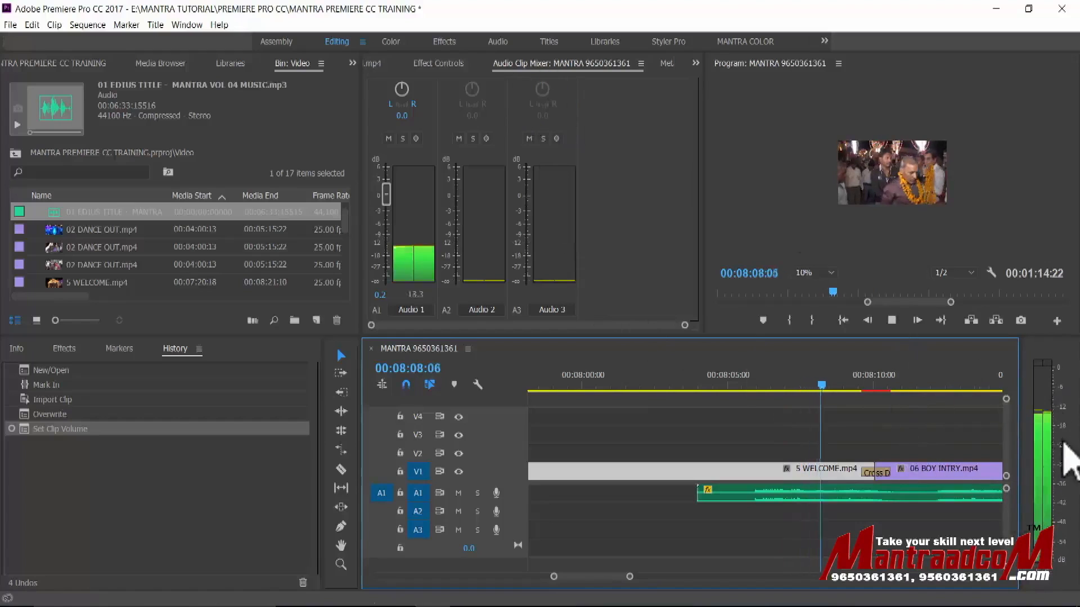
key("space")
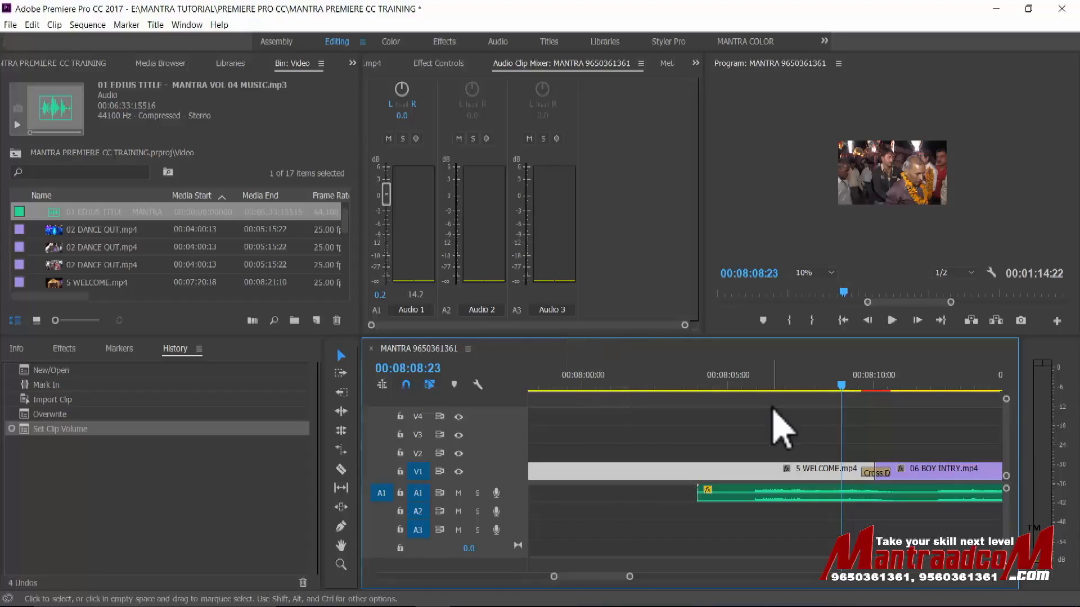
left_click(768, 432)
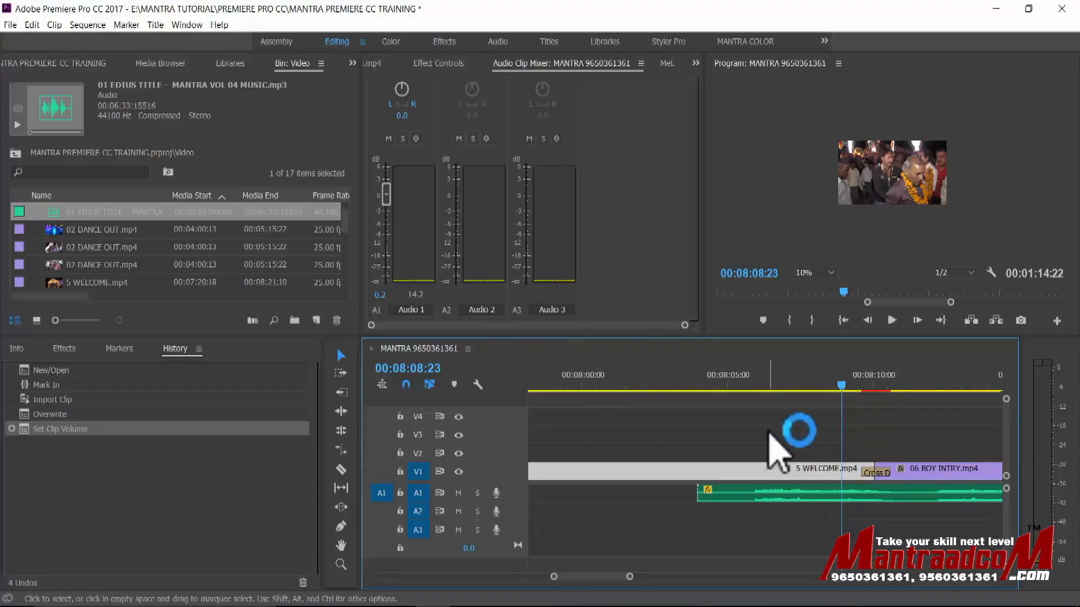